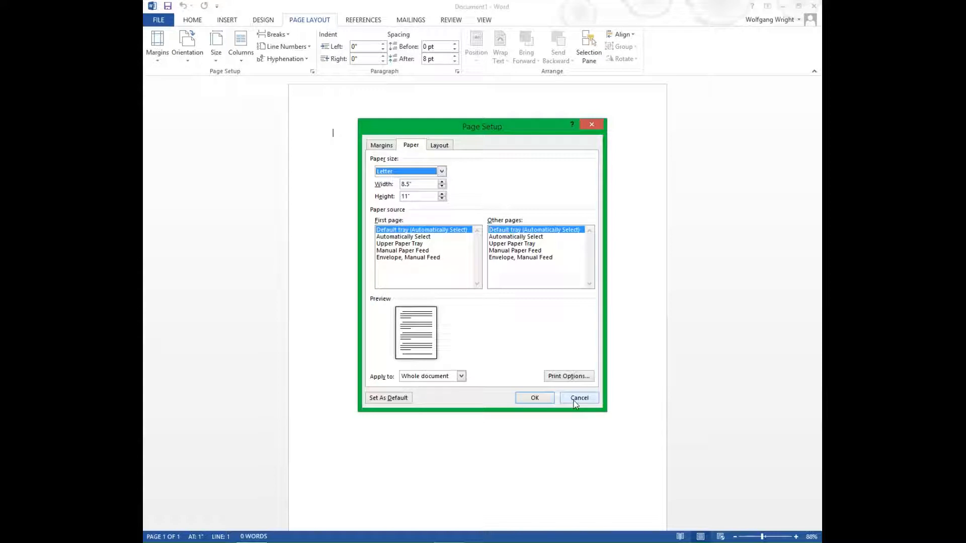
Set a custom paper size of 6.125 inches wide by 9.2 inches high
click(419, 186)
key(BackSpace)
key(BackSpace)
key(BackSpace)
key(BackSpace)
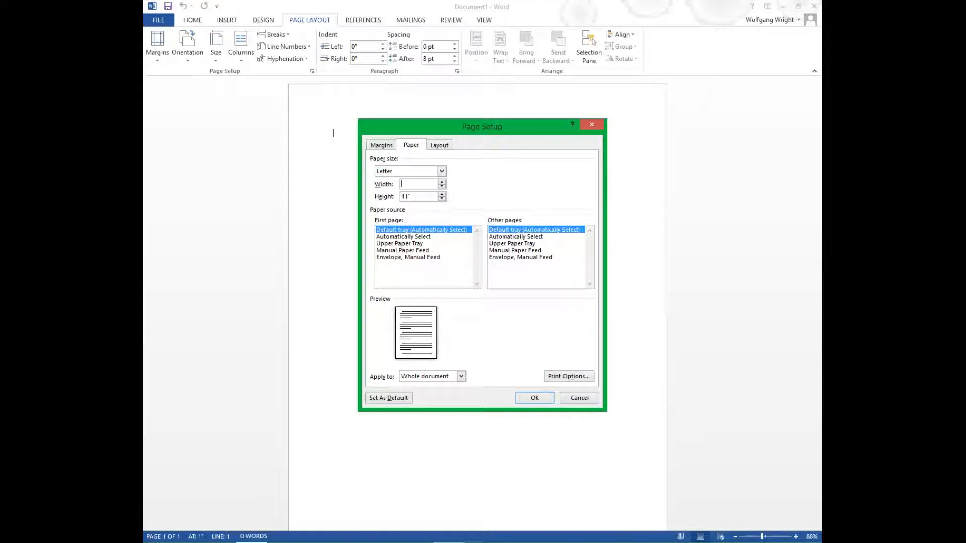
text(6.125)
key(Tab)
text(11)
key(BackSpace)
key(BackSpace)
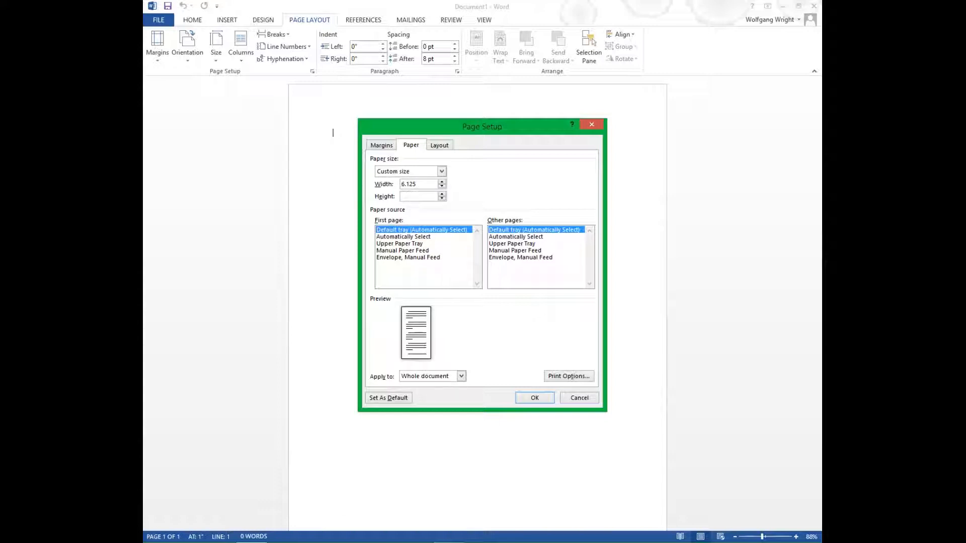
text(9.2)
click(528, 396)
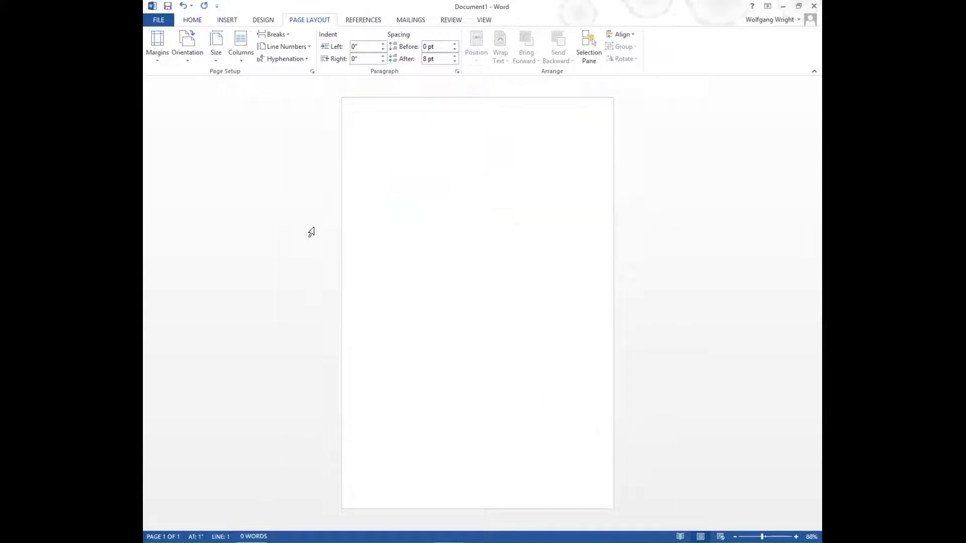
click(224, 22)
Insert the Flower 1 picture from the Desktop folder
click(241, 42)
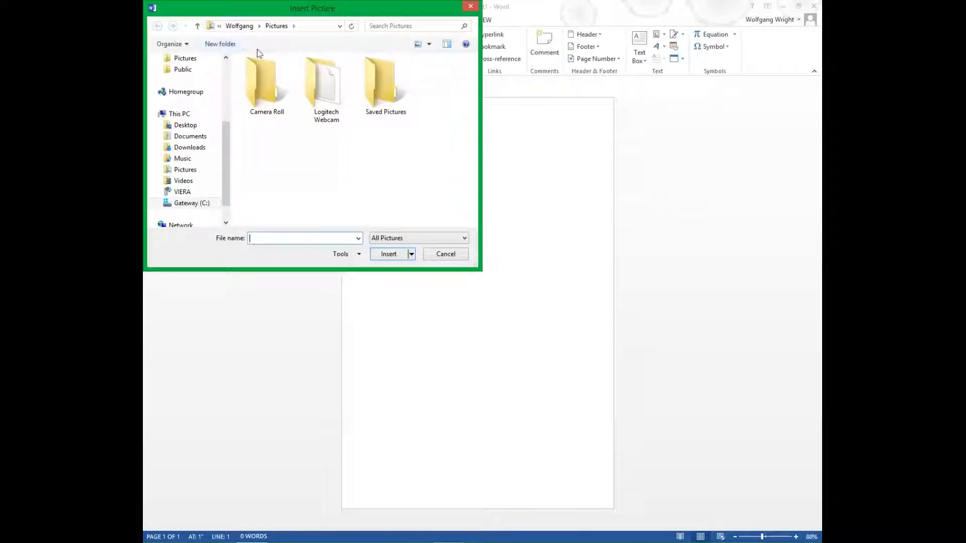
drag(226, 136, 229, 65)
click(185, 96)
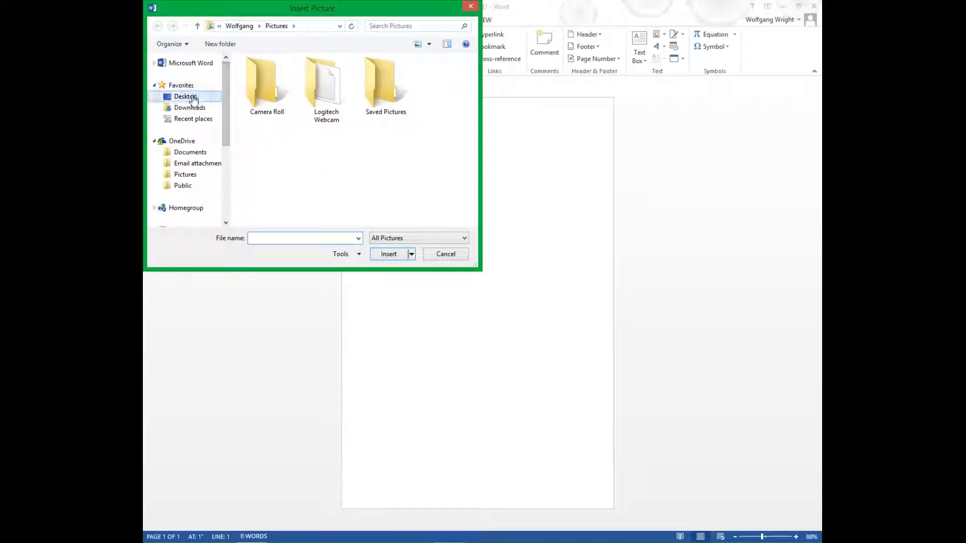
drag(478, 93, 476, 214)
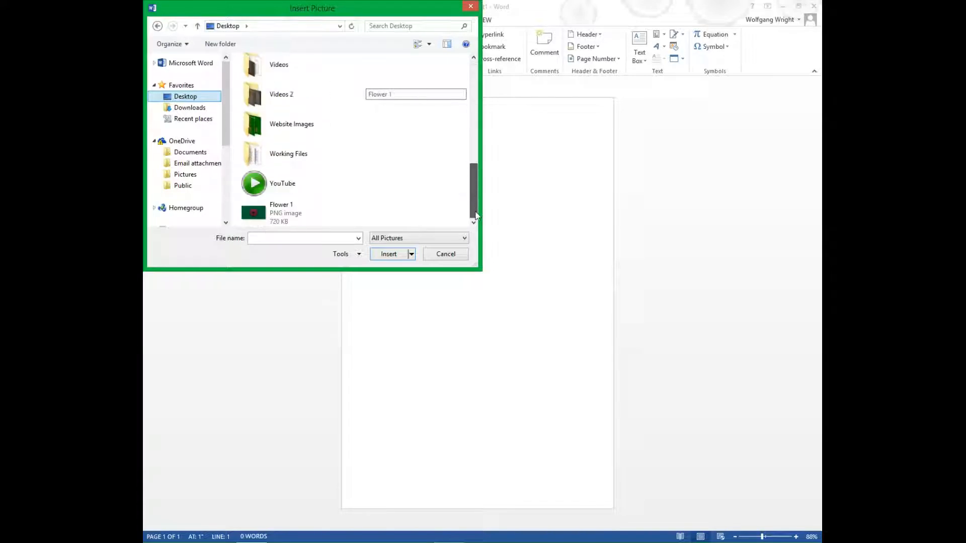
click(305, 213)
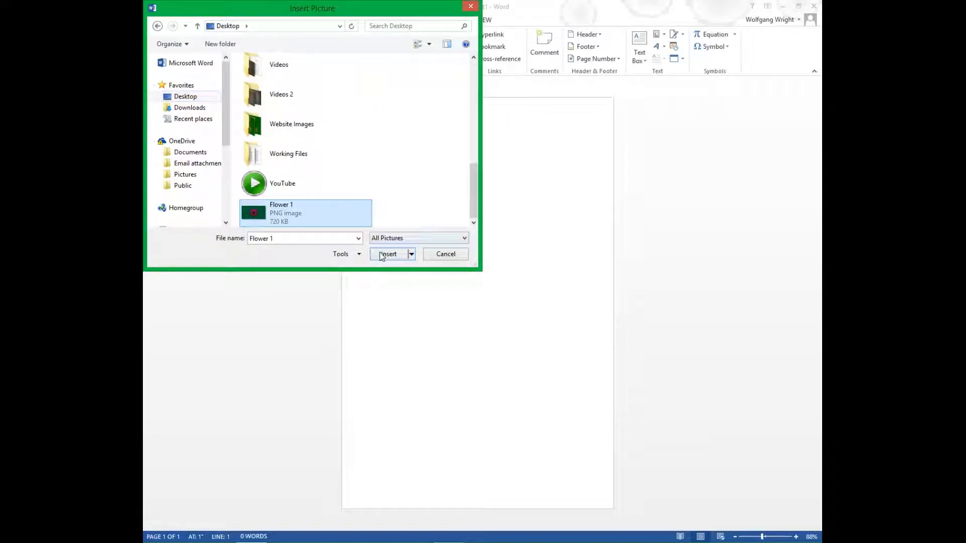
click(382, 255)
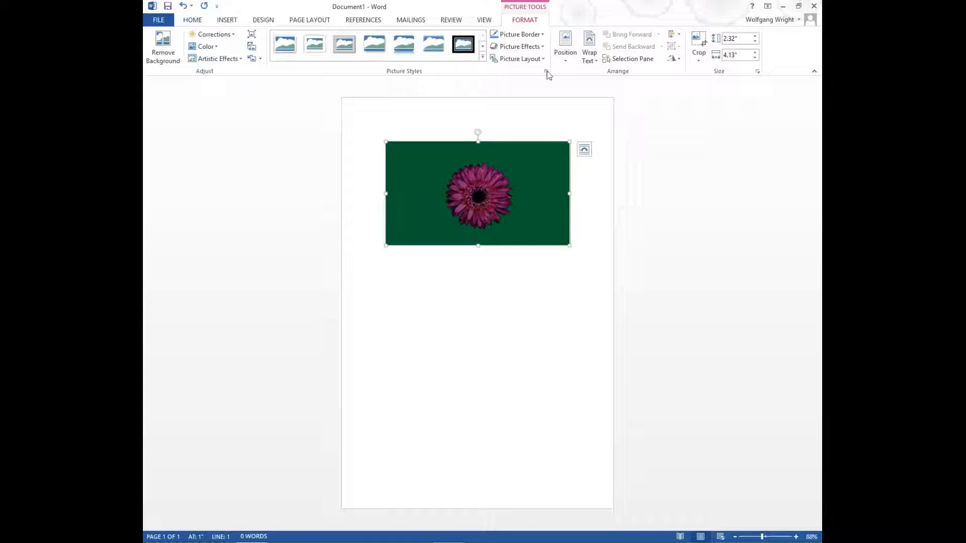
Position the flower picture Middle Center and set its text wrapping to Behind Text
click(568, 54)
click(598, 164)
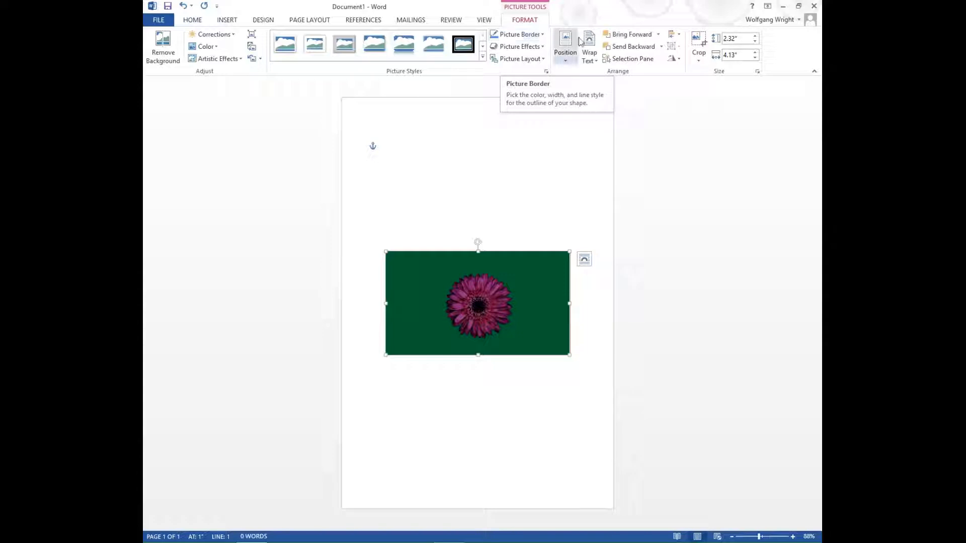
click(586, 46)
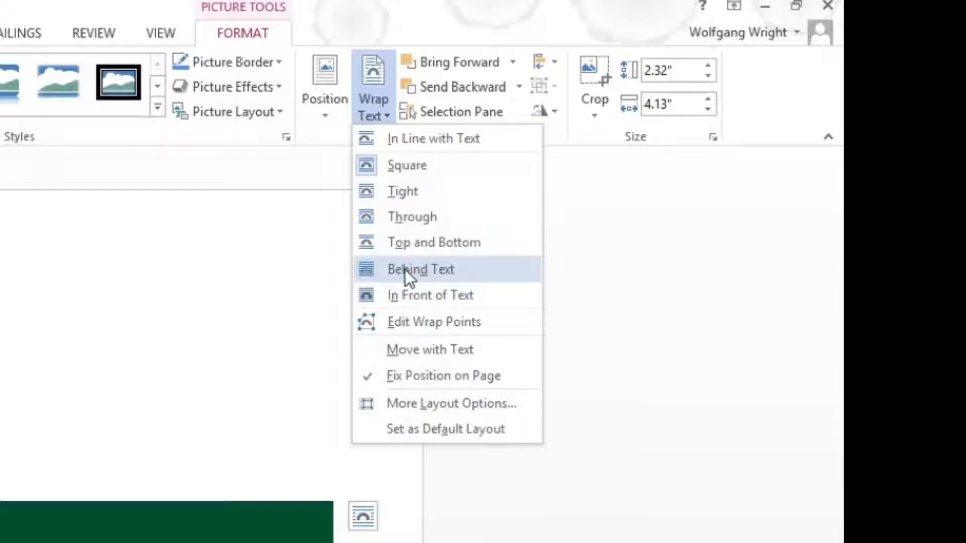
click(404, 270)
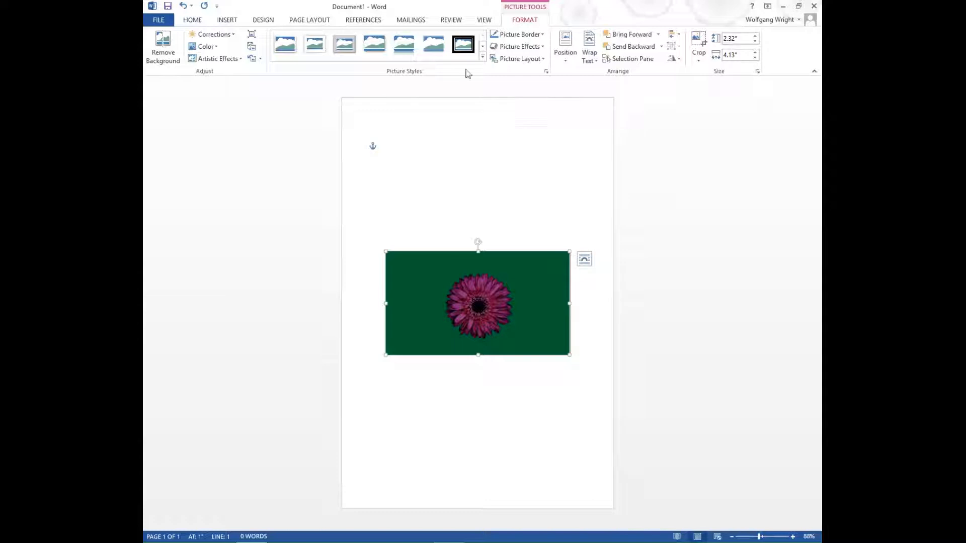
click(309, 23)
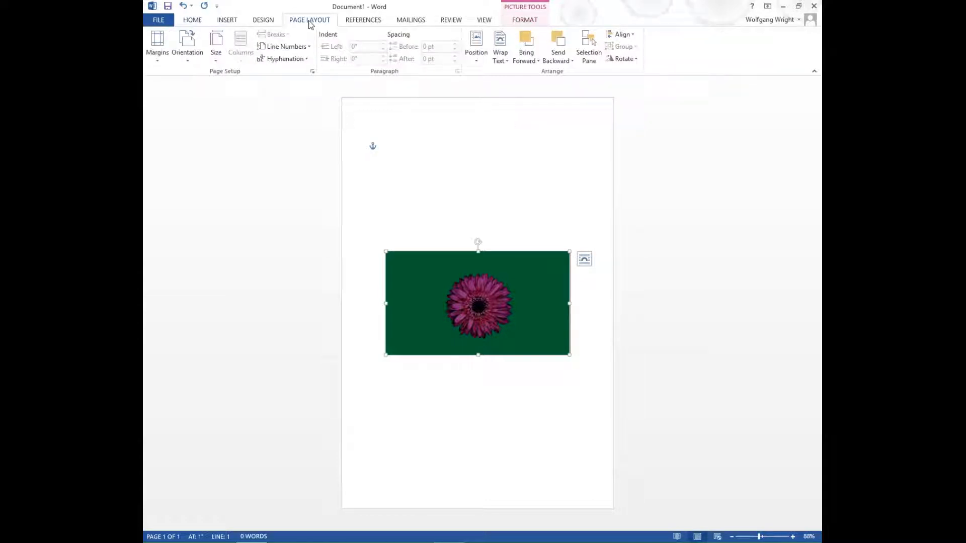
Set the page colour to Green Accent 6 Darker 50%, then reselect the flower picture
click(268, 22)
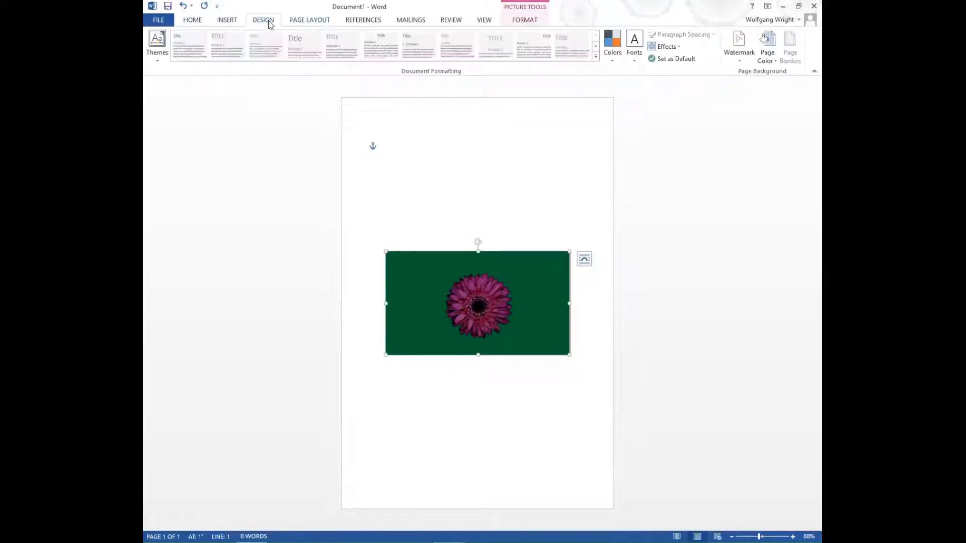
click(774, 49)
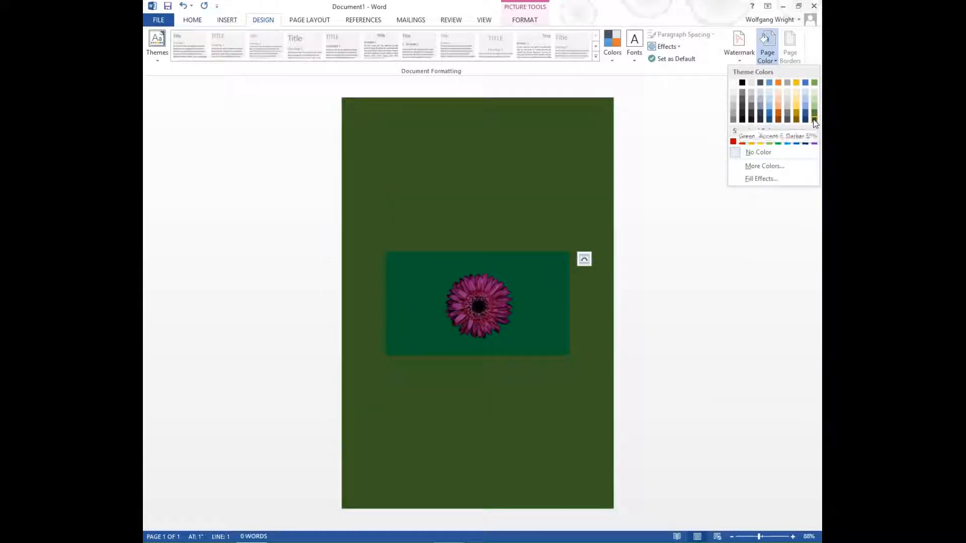
click(815, 121)
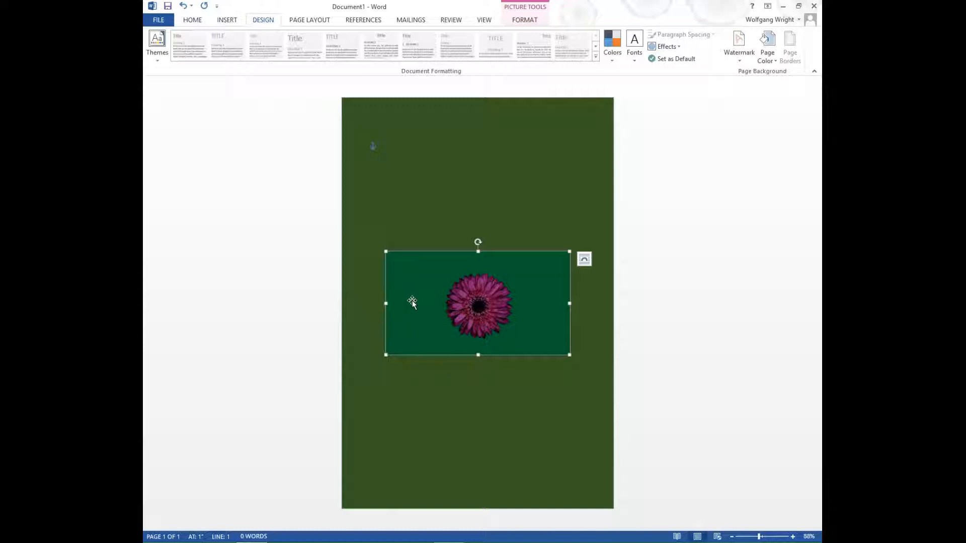
click(394, 175)
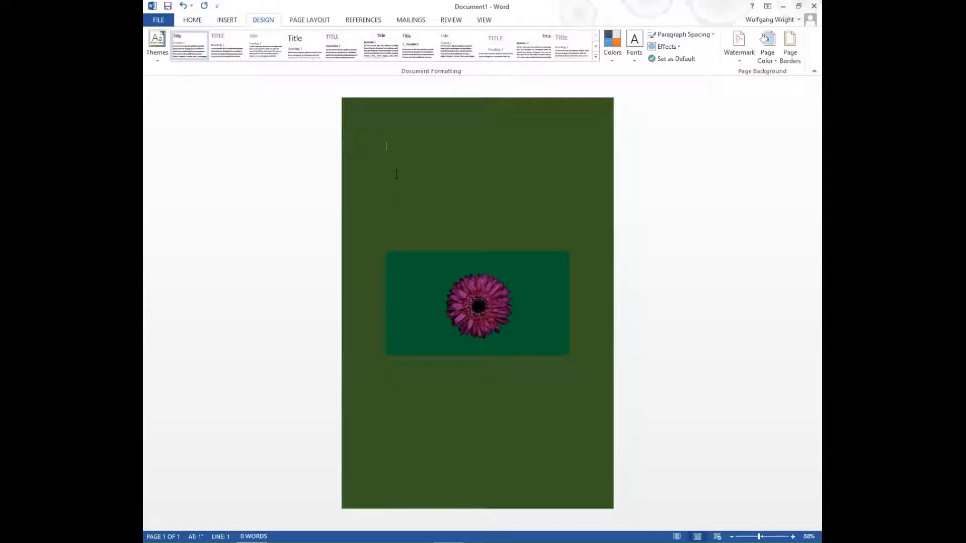
click(430, 289)
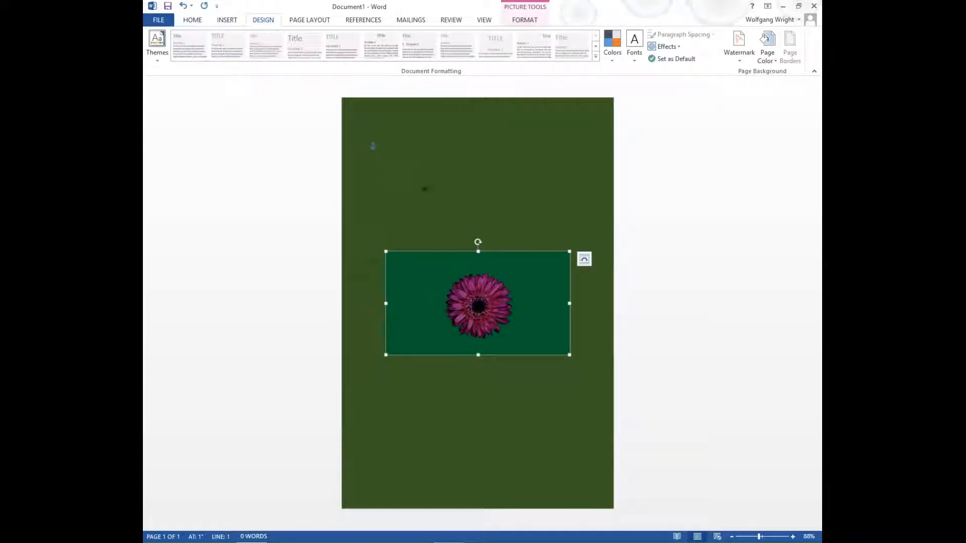
click(309, 20)
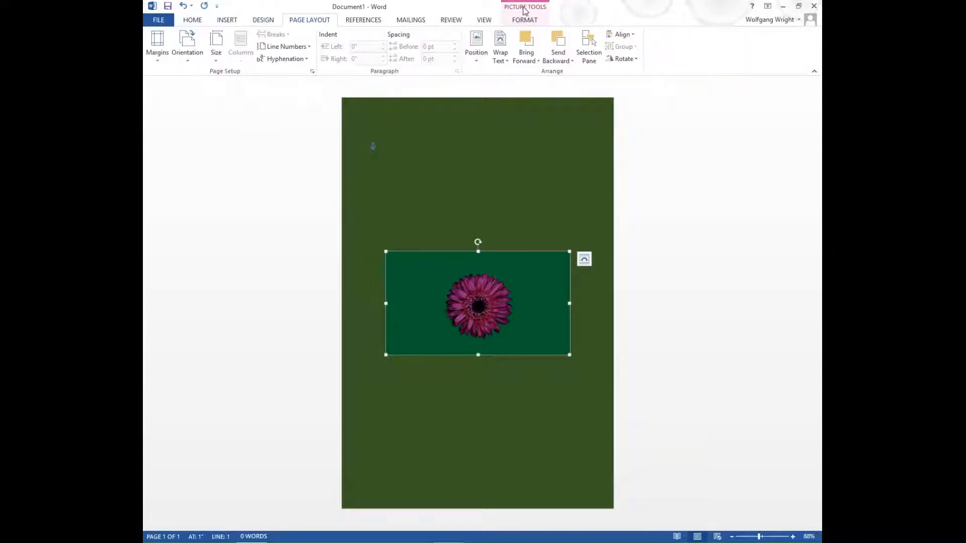
click(525, 18)
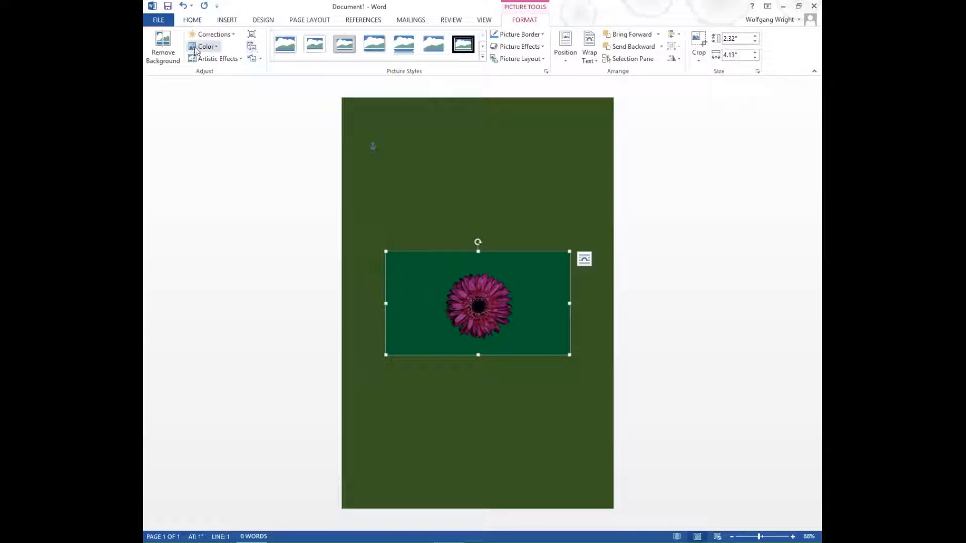
Remove the flower picture's background, tightening the kept area around the flower
click(170, 49)
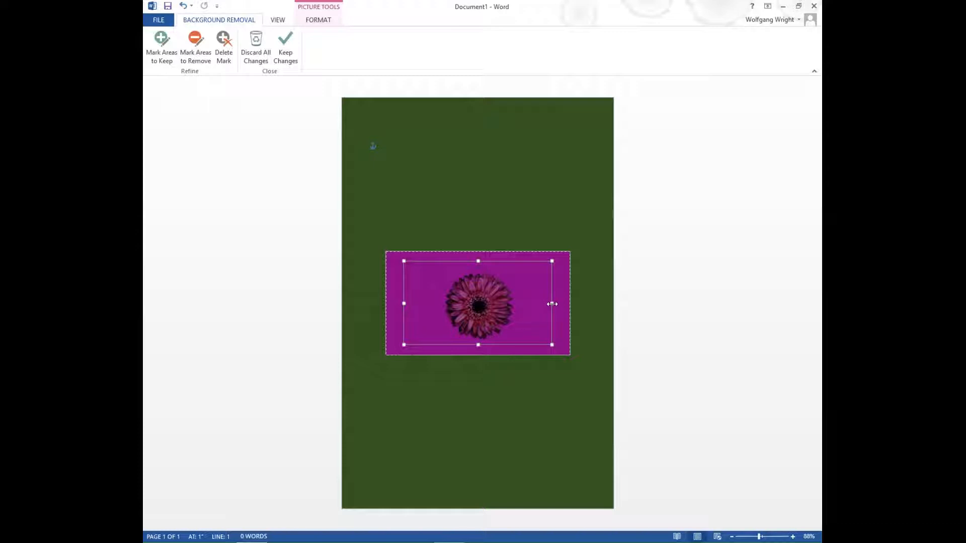
drag(552, 304, 518, 342)
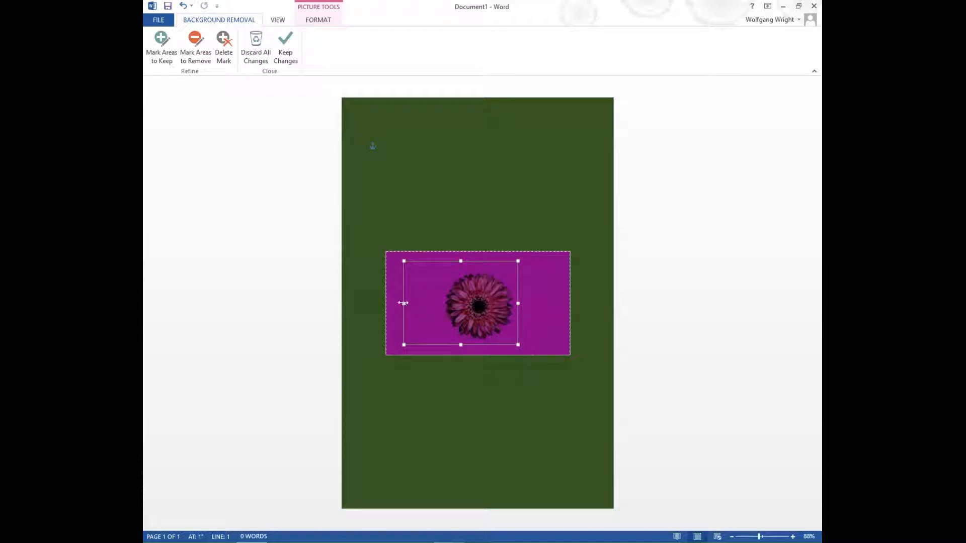
drag(404, 303, 441, 308)
click(294, 49)
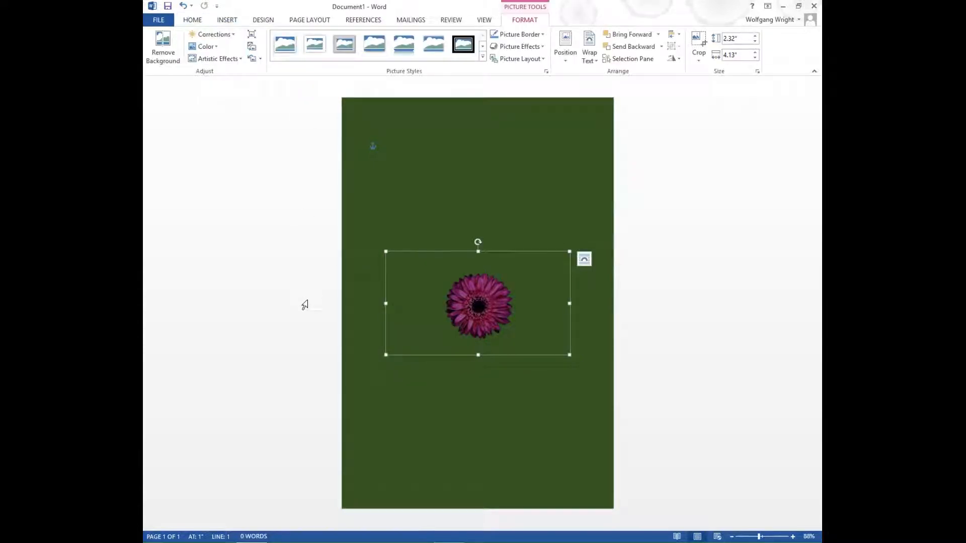
Set the text at the top of the page to Kristen ITC, Orange Accent 2, 48 pt
click(405, 165)
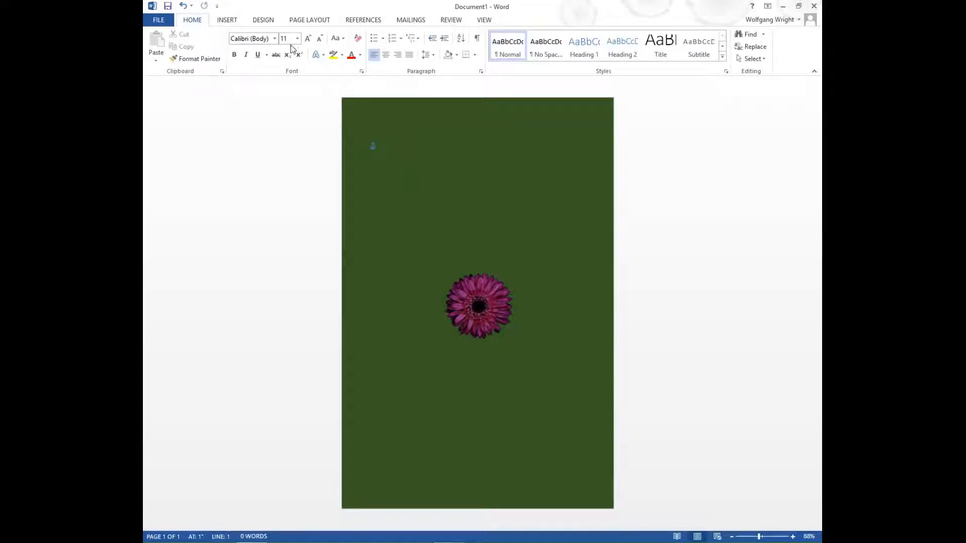
click(274, 39)
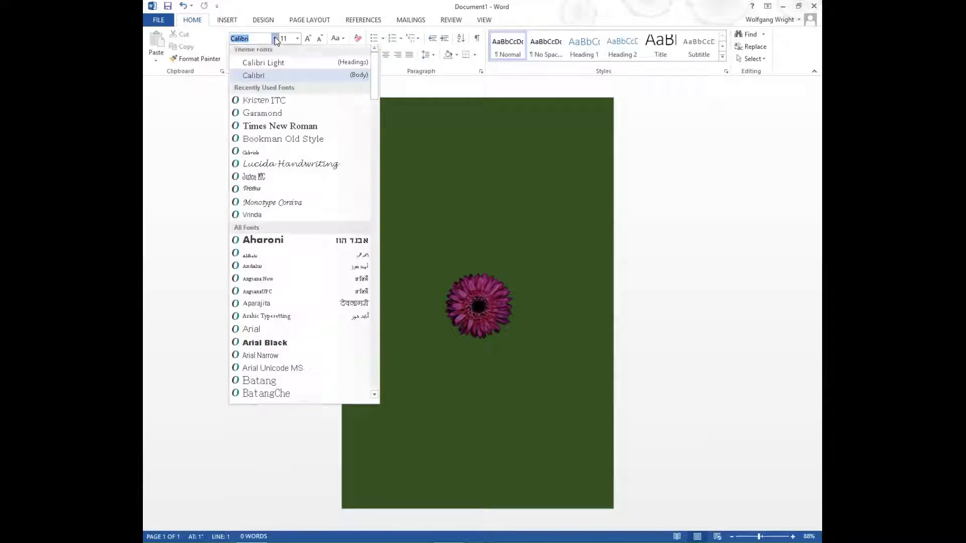
click(275, 103)
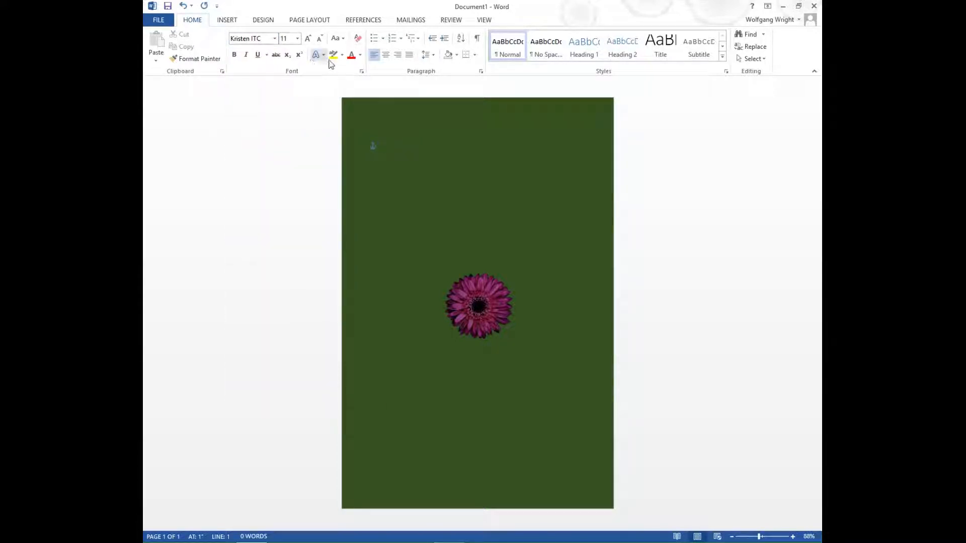
click(360, 56)
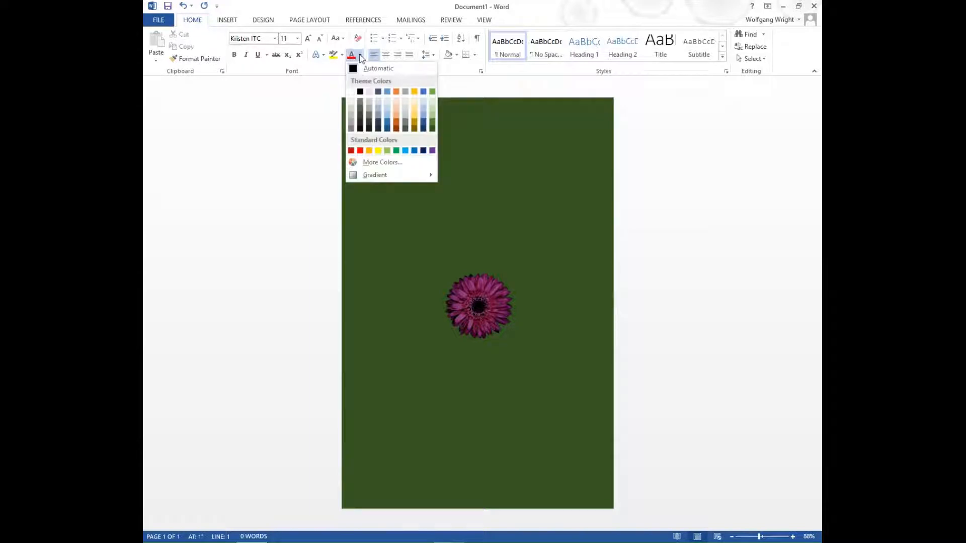
click(396, 92)
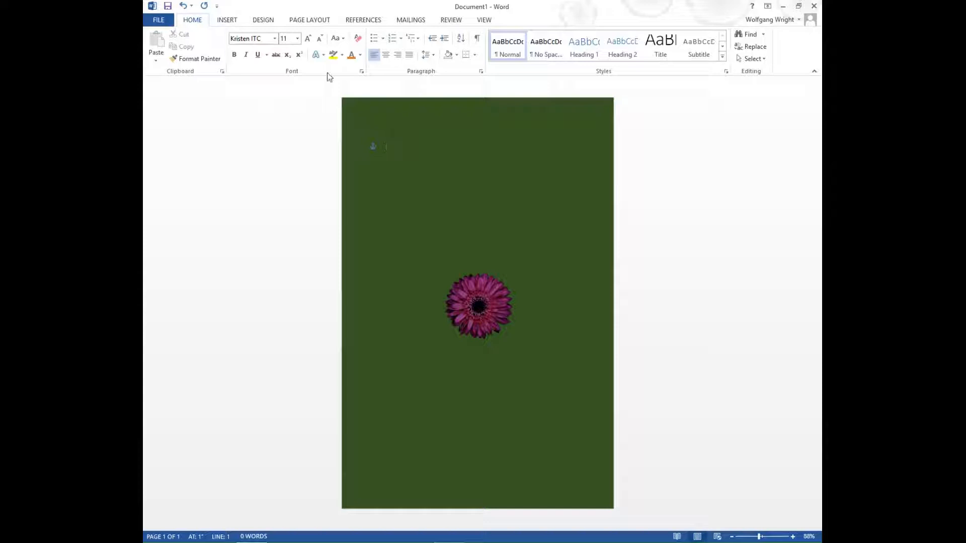
click(298, 39)
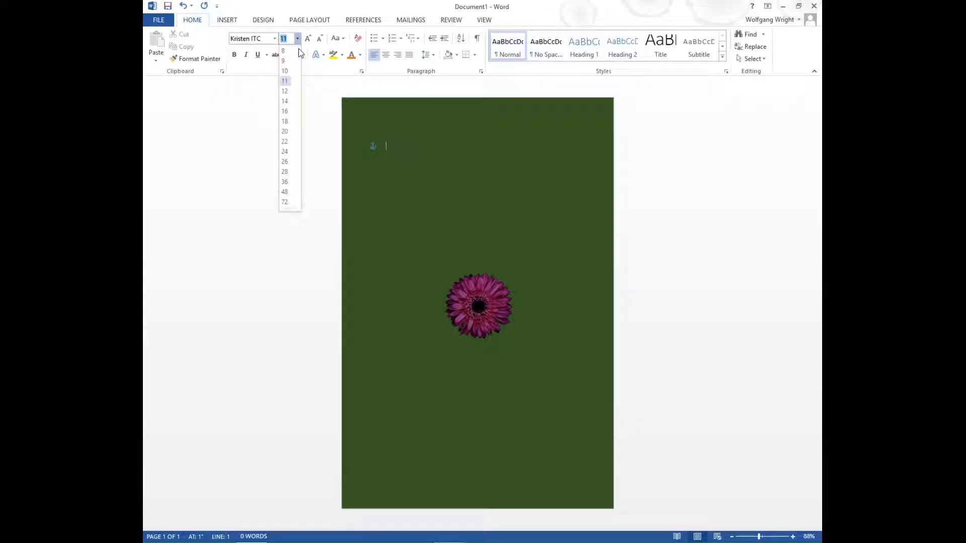
click(284, 191)
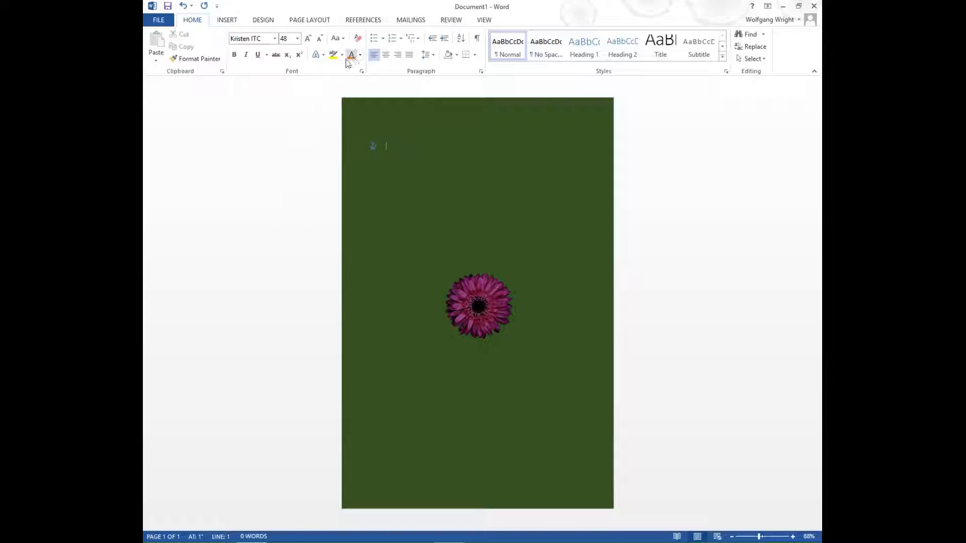
click(315, 54)
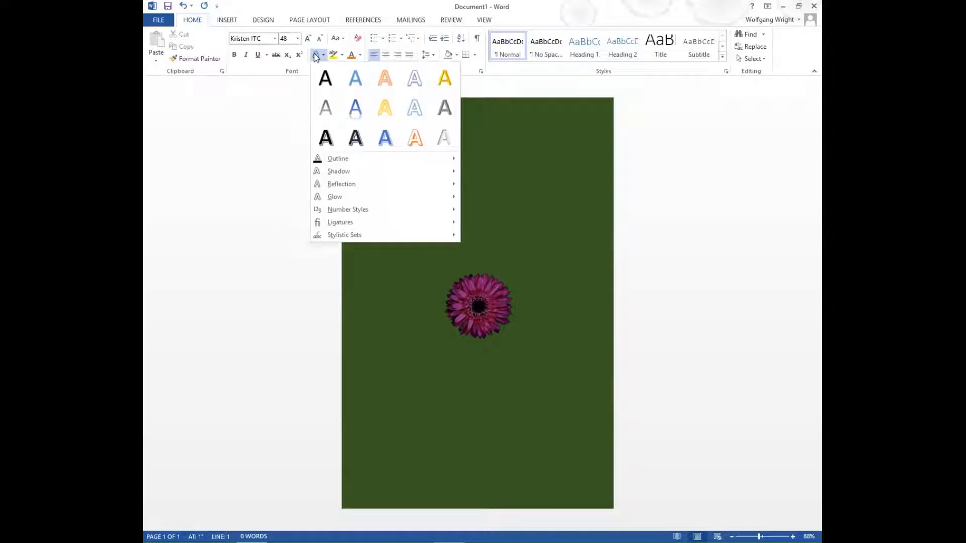
mouse_move(329, 161)
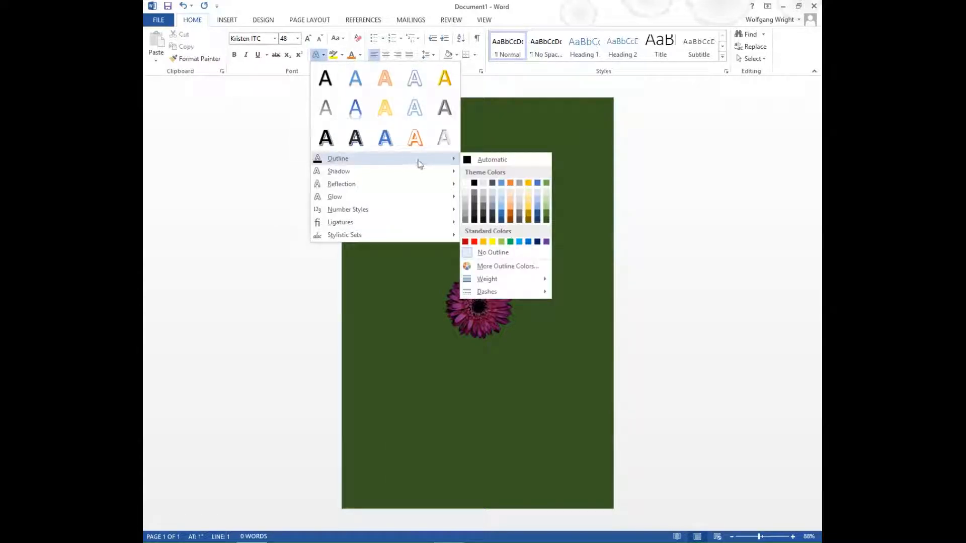
Type the centred title 'ME & GEPE' with an automatic outline, then right-align the line below
click(469, 161)
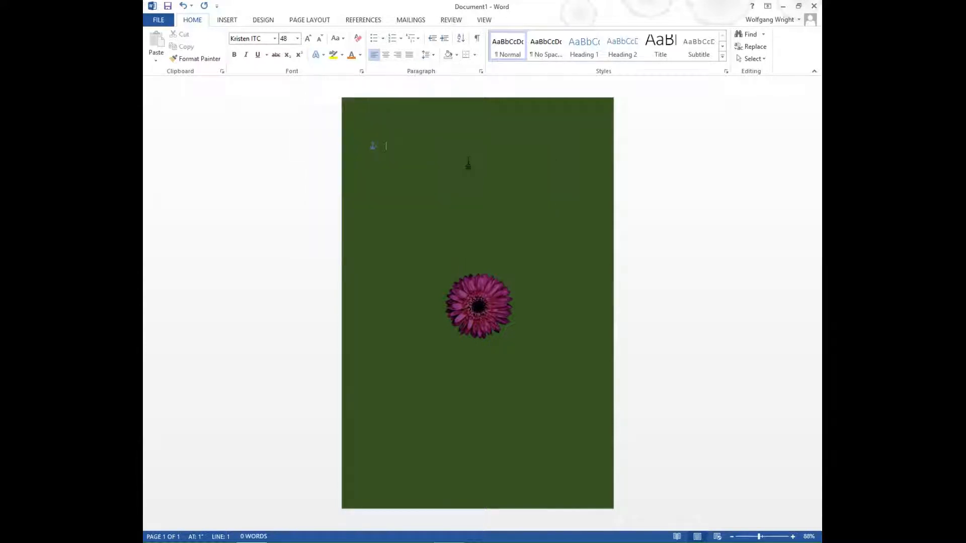
text(ME)
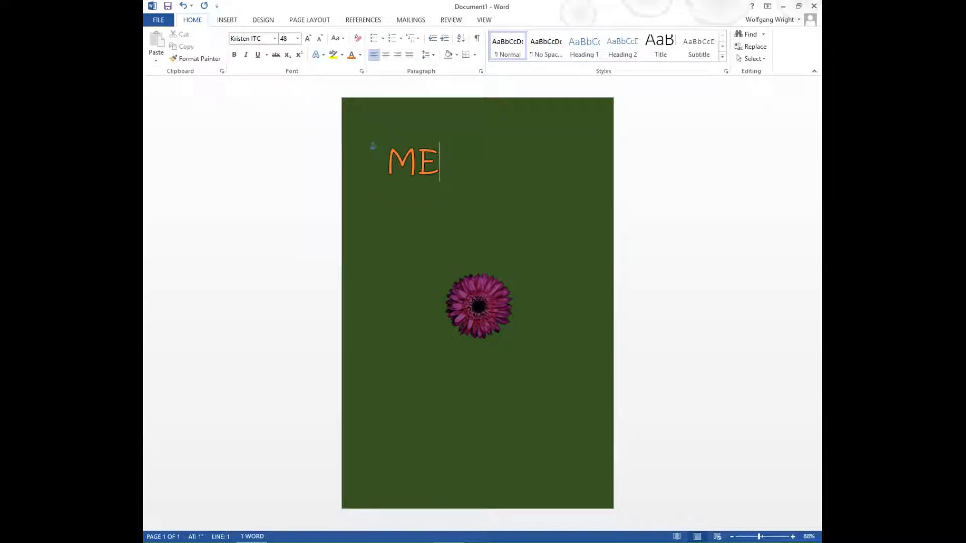
text( & g)
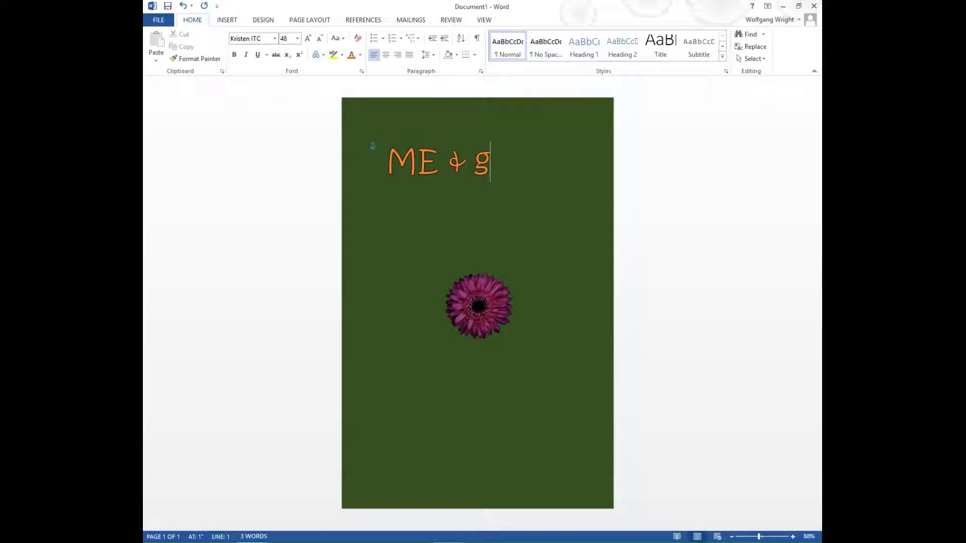
key(BackSpace)
text(GEPE)
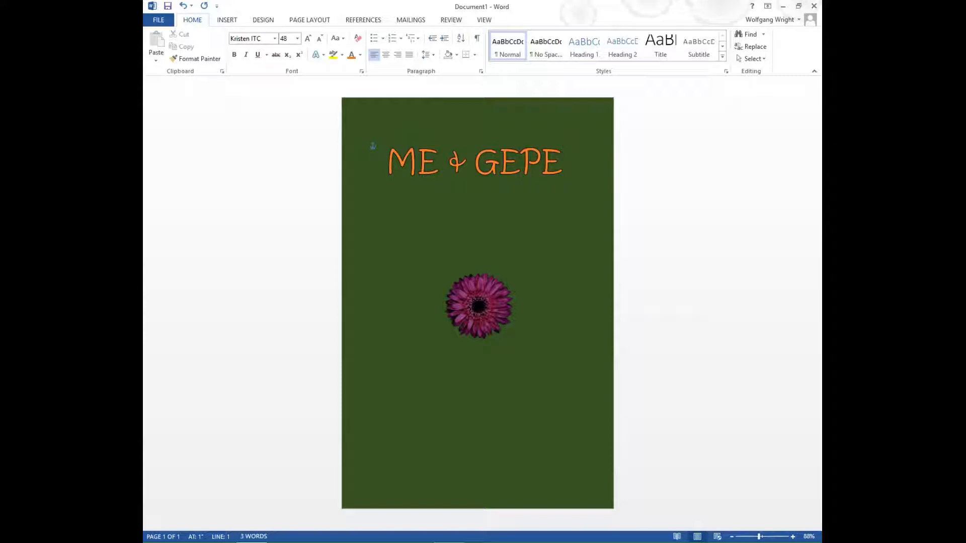
click(386, 55)
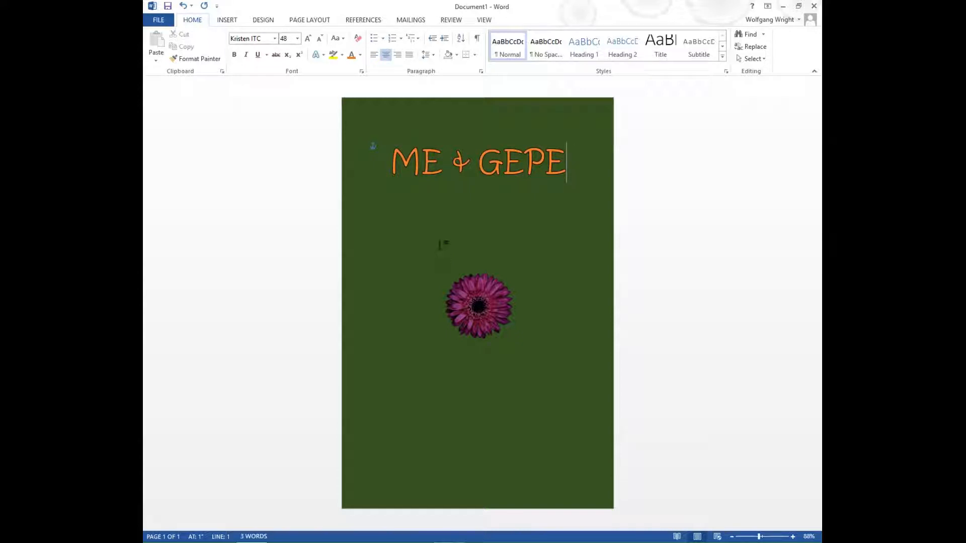
double_click(477, 243)
click(397, 55)
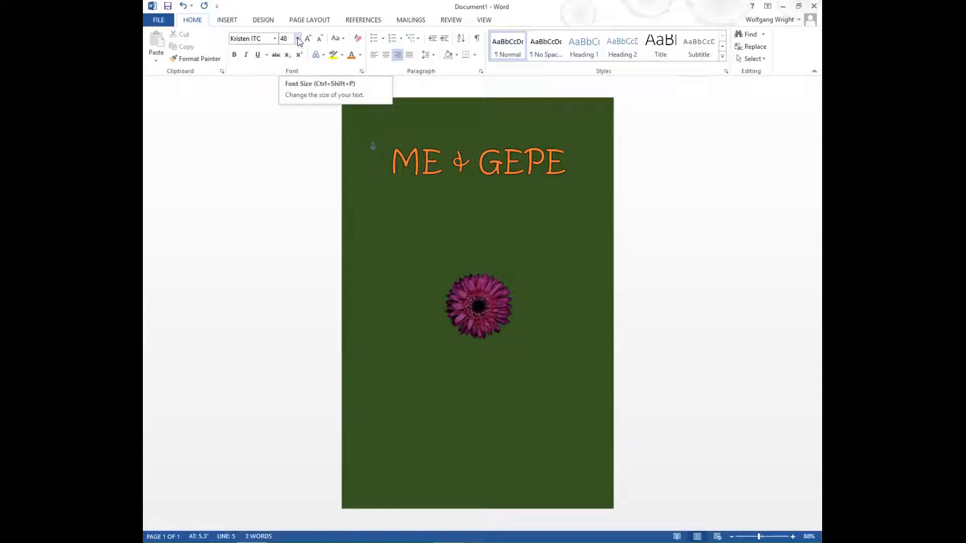
Type 'A Novel' at 24 pt on the right-aligned line below the flower
click(298, 39)
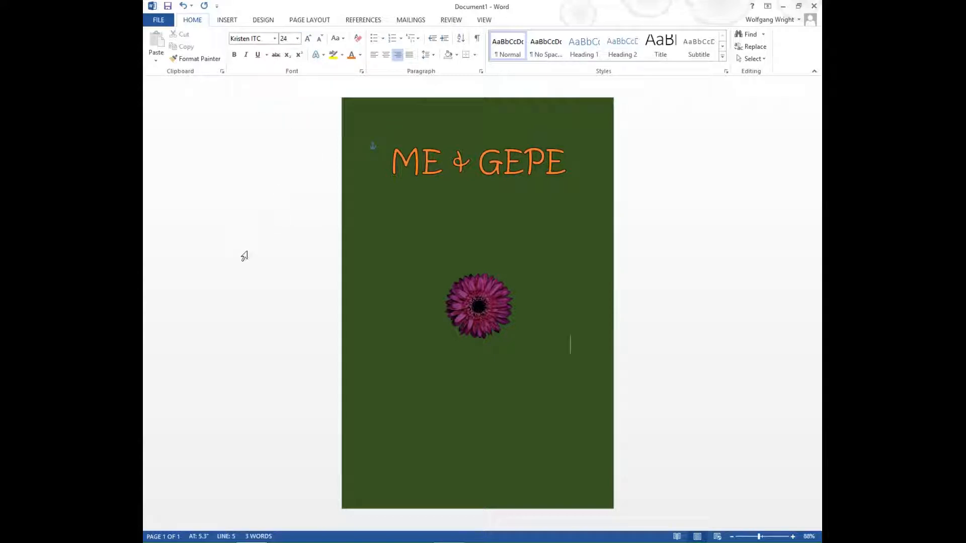
key(Return)
text(A Novel)
Apply Narrow page margins
click(312, 20)
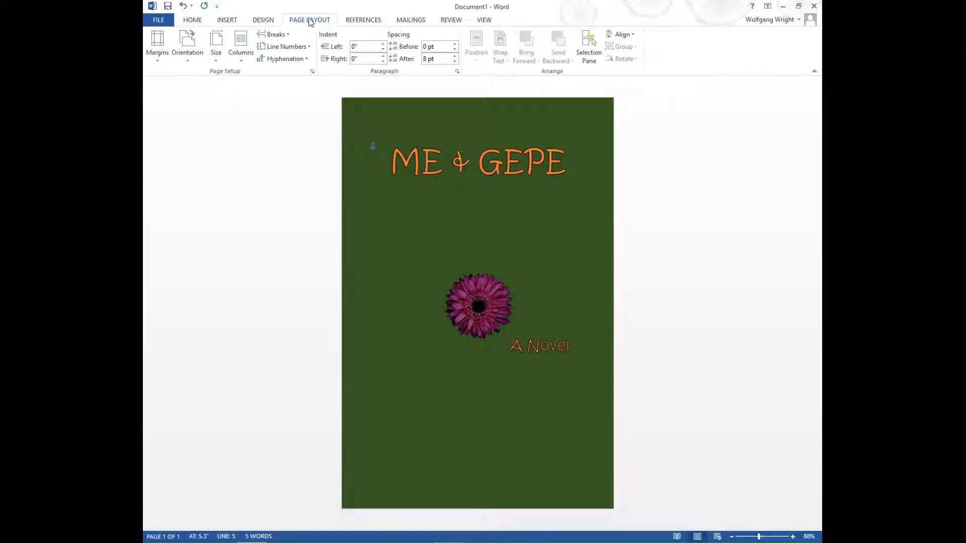
click(158, 44)
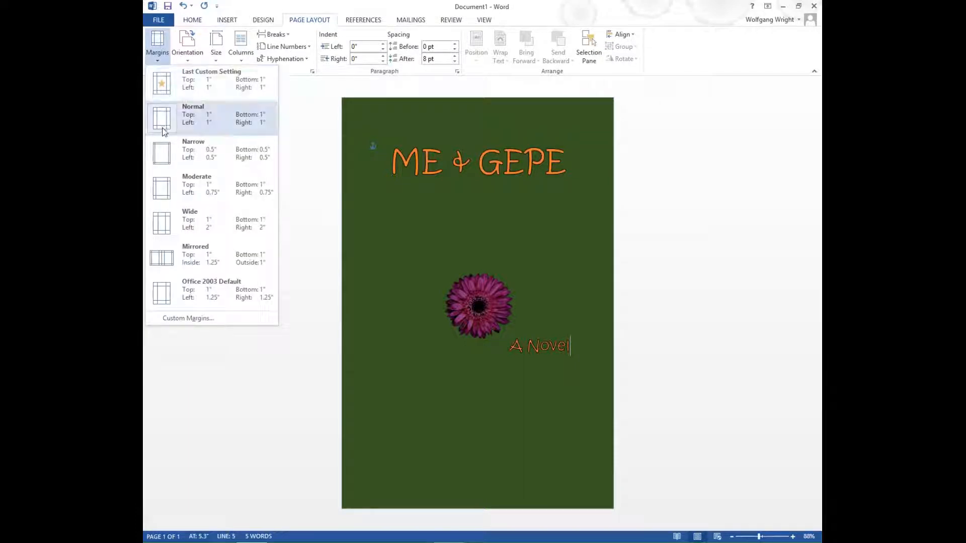
click(161, 153)
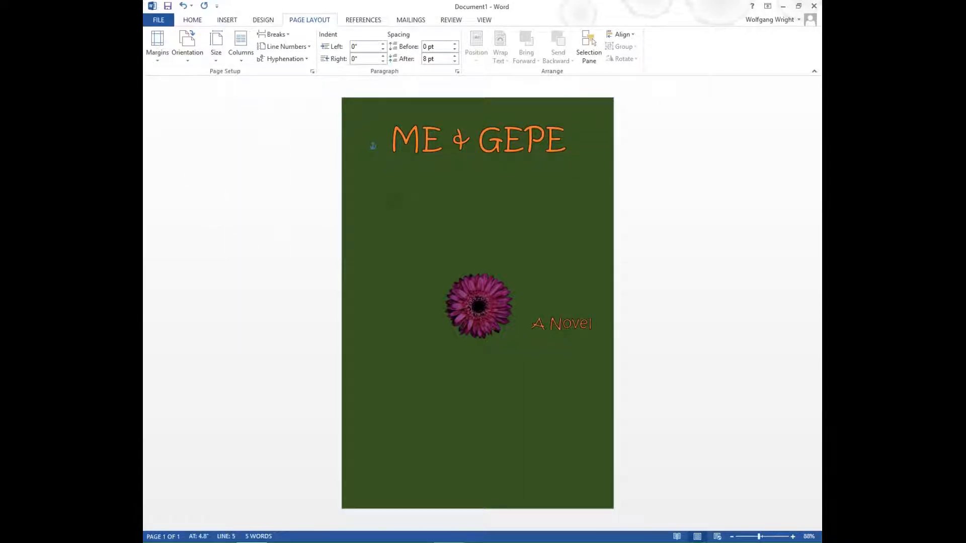
Add a 12 pt blank line above the title and empty lines below 'A Novel'
click(392, 146)
click(393, 145)
click(192, 20)
click(296, 39)
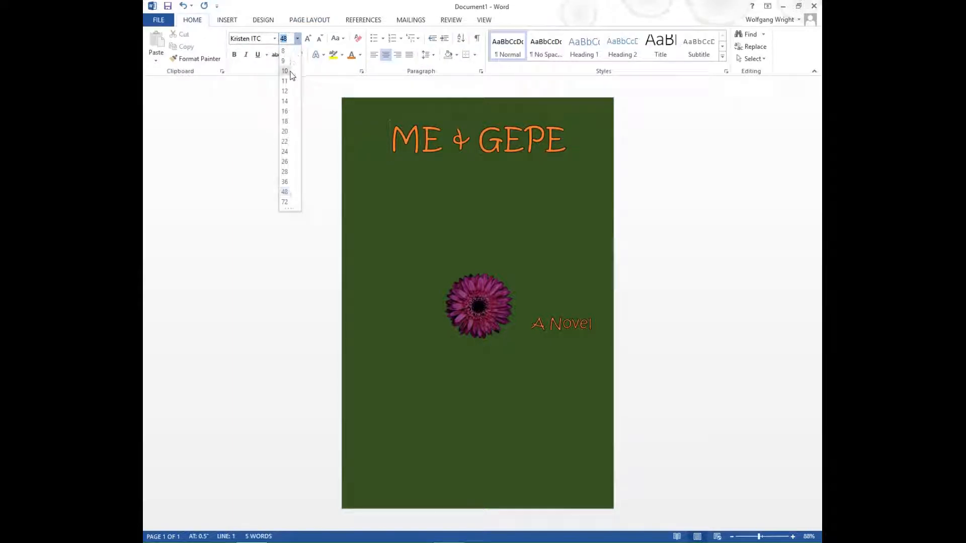
click(286, 92)
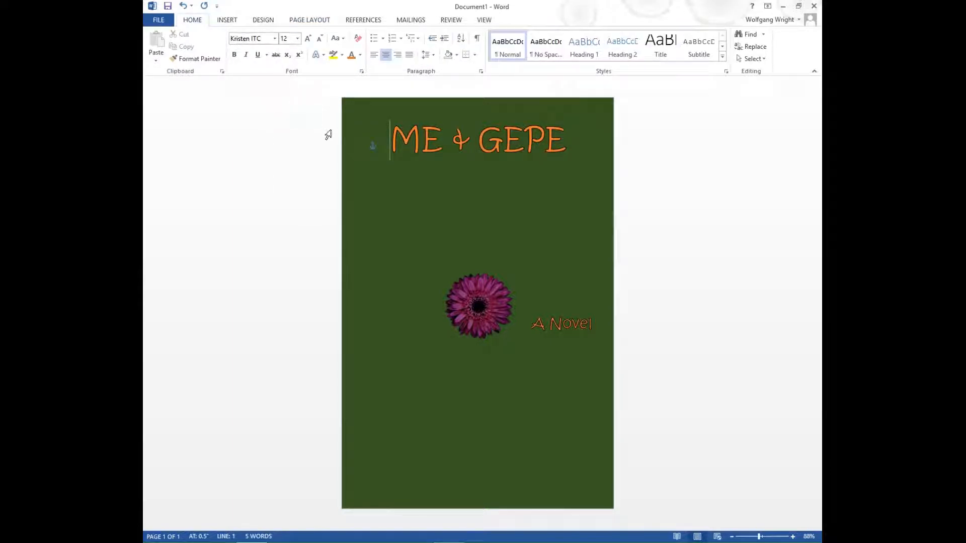
key(Return)
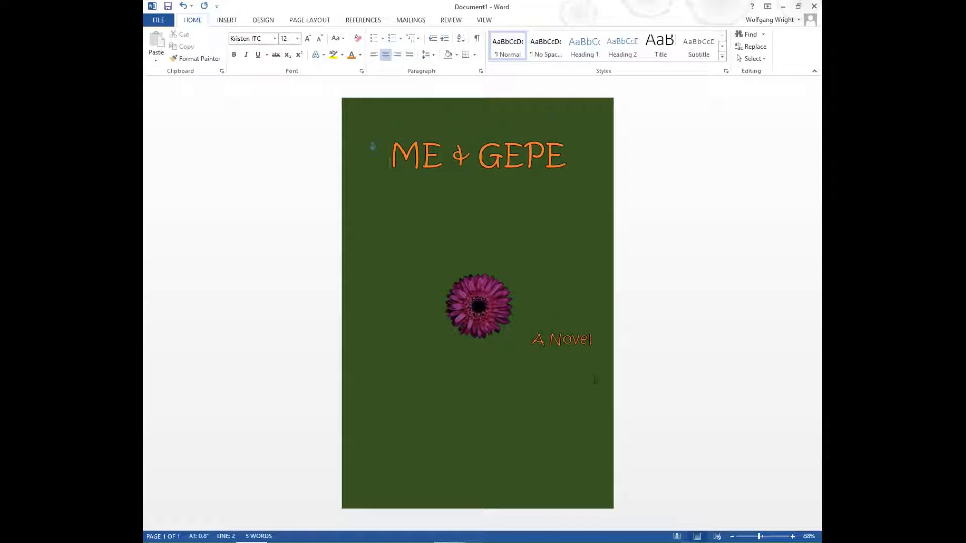
click(595, 338)
key(Return)
key(Return)
key(Return)
key(Return)
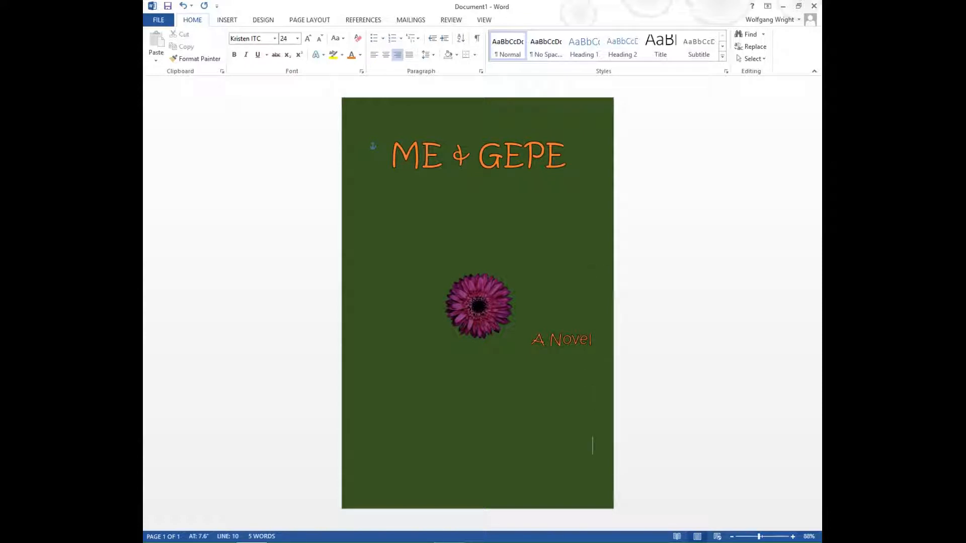
Add the author's name centred at 28 pt near the bottom, then open File Info
click(385, 55)
click(296, 40)
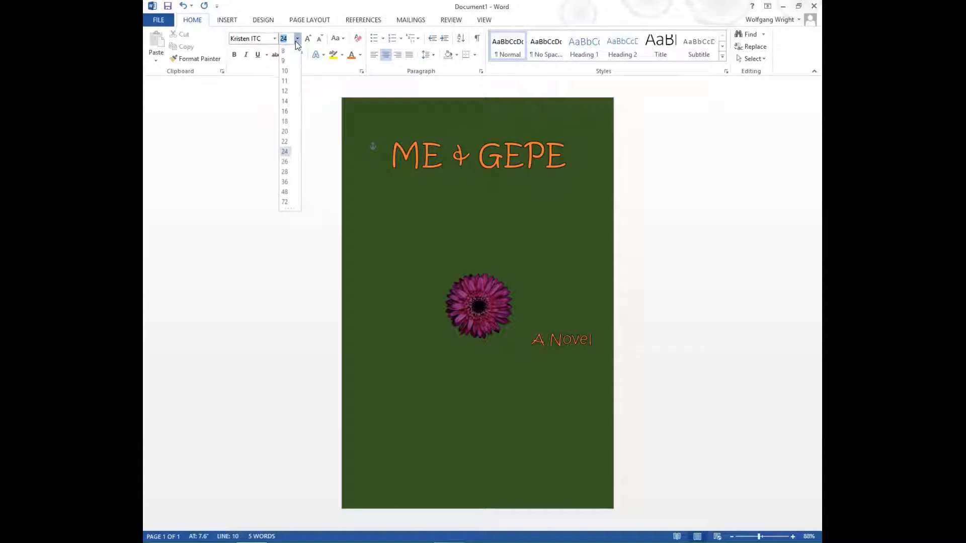
click(285, 172)
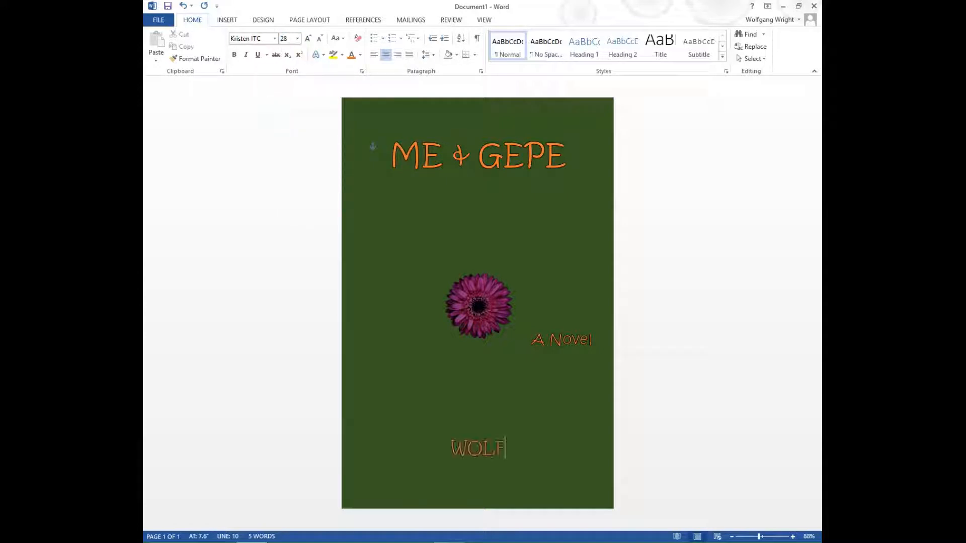
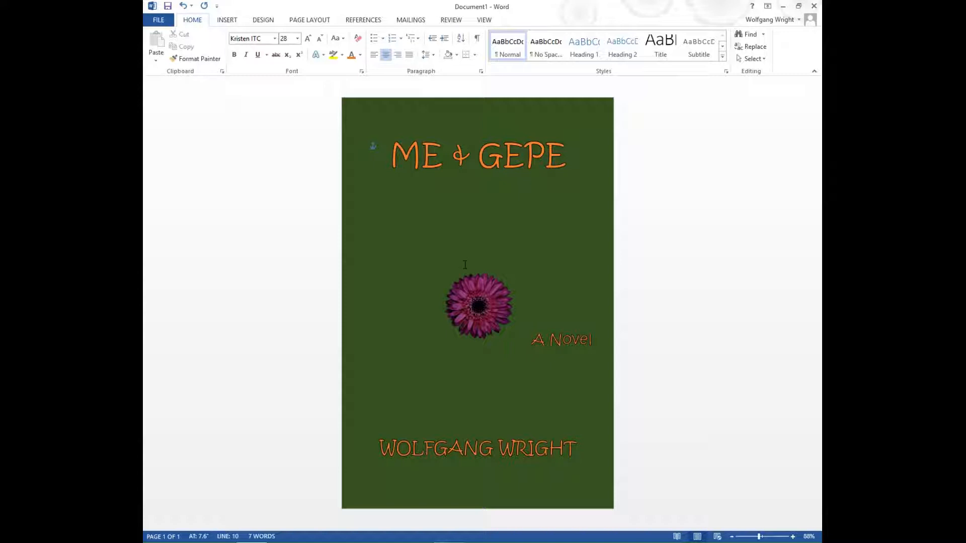
click(155, 23)
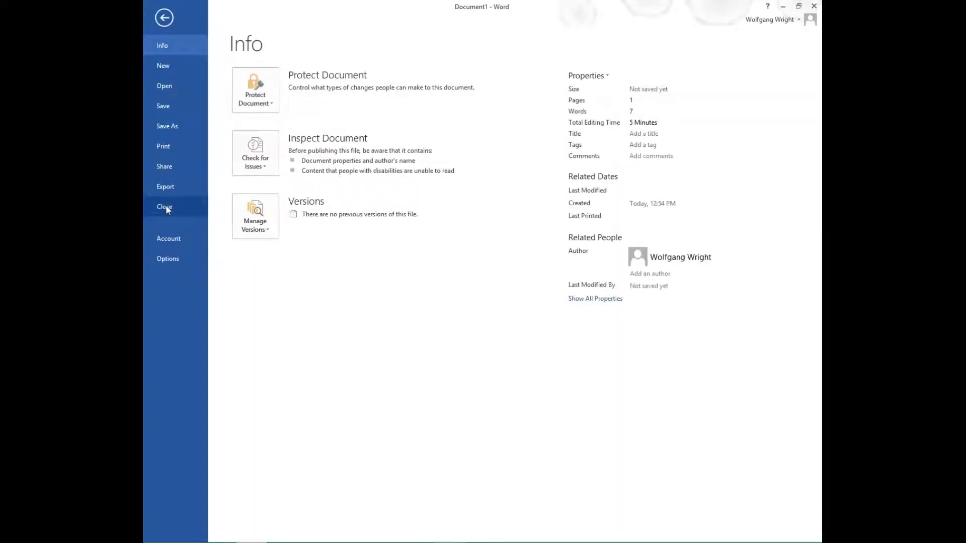
In Word's Save options, turn on Embed fonts in the file and include common system fonts
click(167, 260)
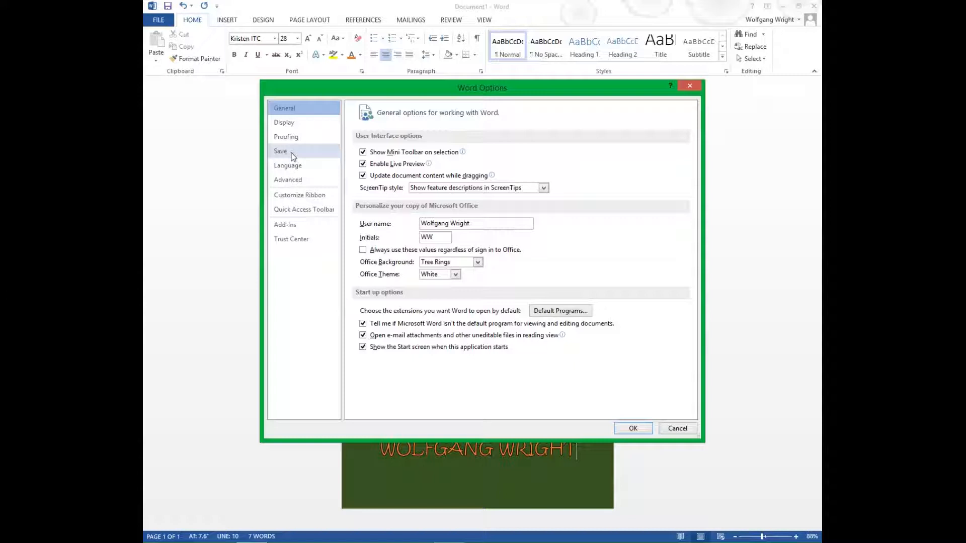
click(293, 157)
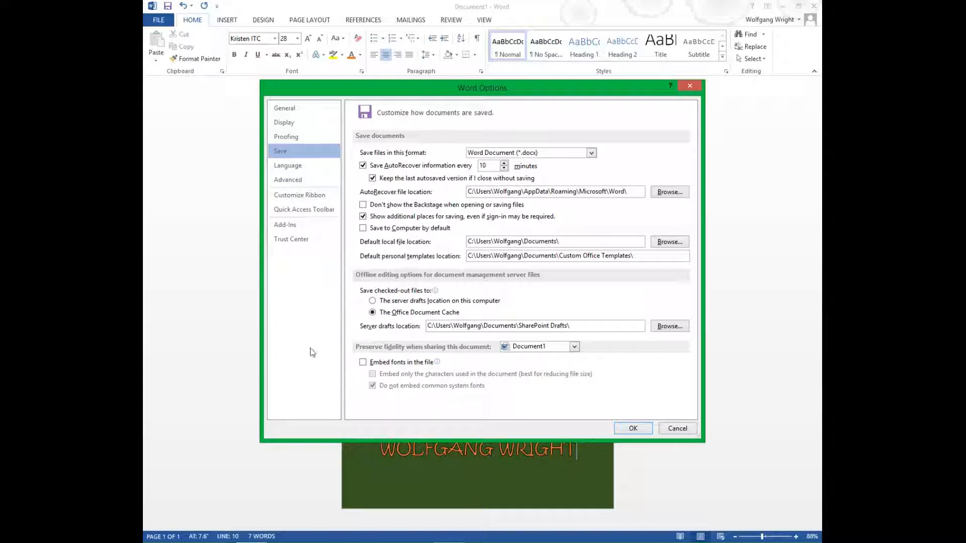
click(363, 363)
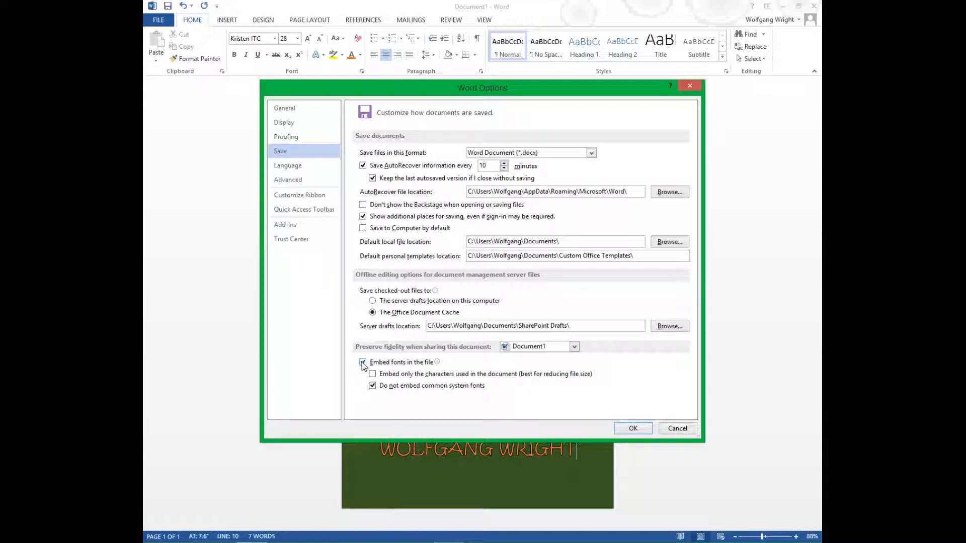
click(373, 385)
click(633, 428)
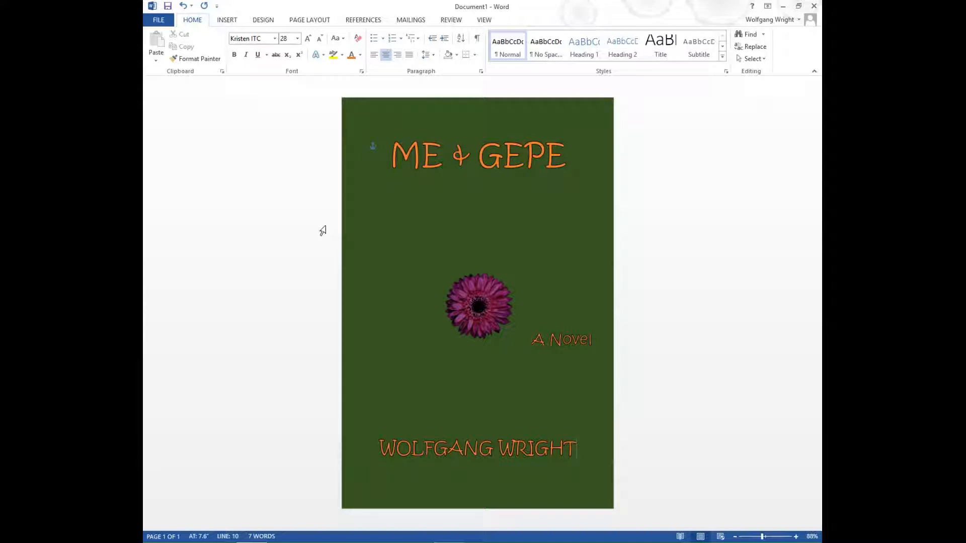
Open the Save As dialog on the Desktop folder via File > Save As > Computer
click(158, 20)
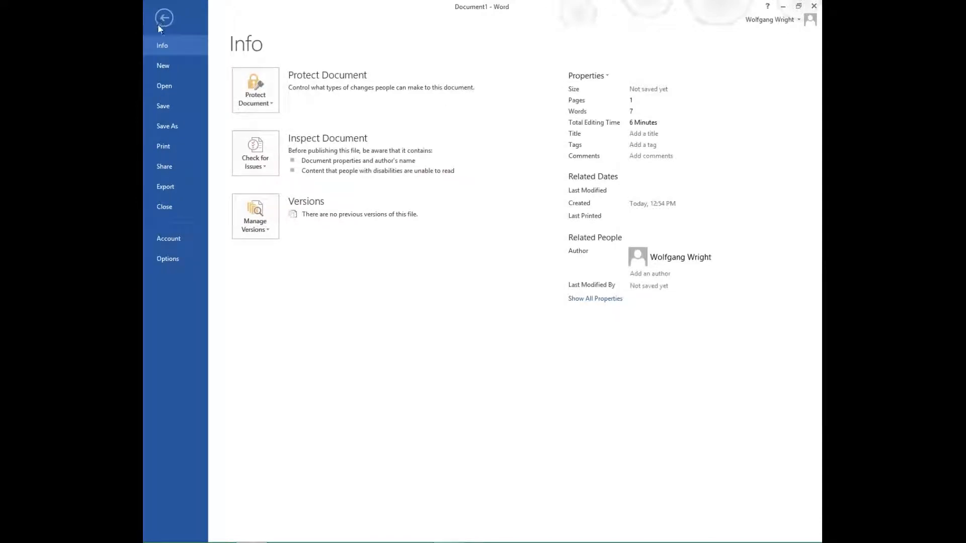
click(167, 129)
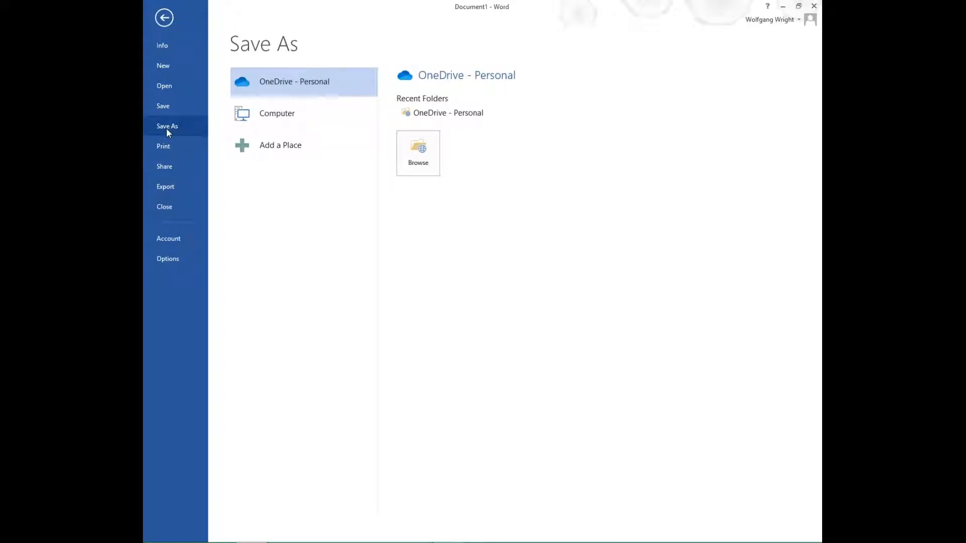
click(246, 114)
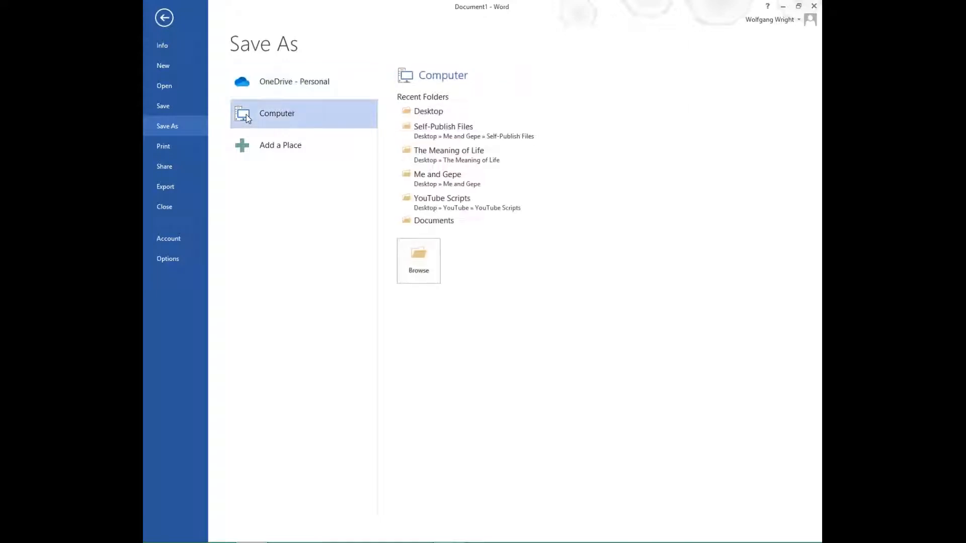
click(427, 111)
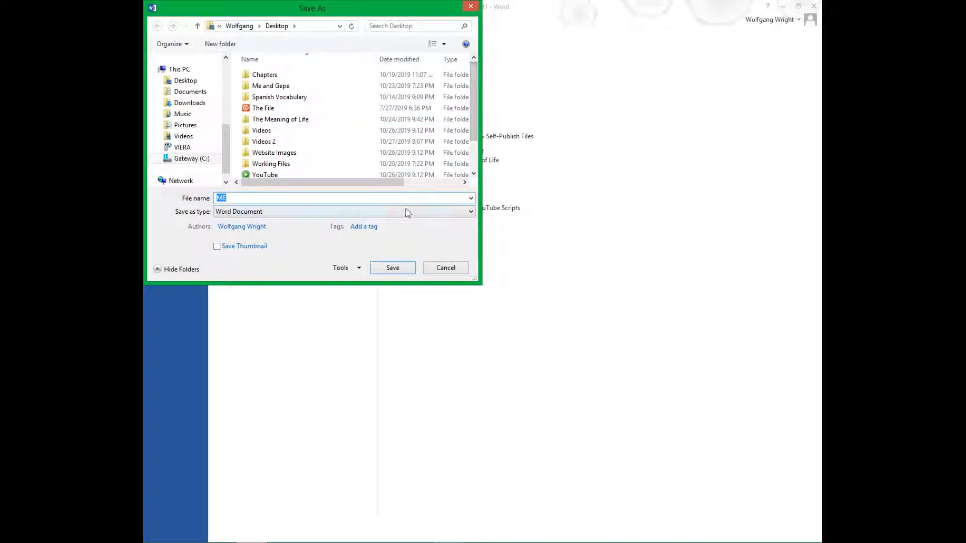
Change the file type to PDF and save the cover as ME.pdf on the Desktop
click(471, 212)
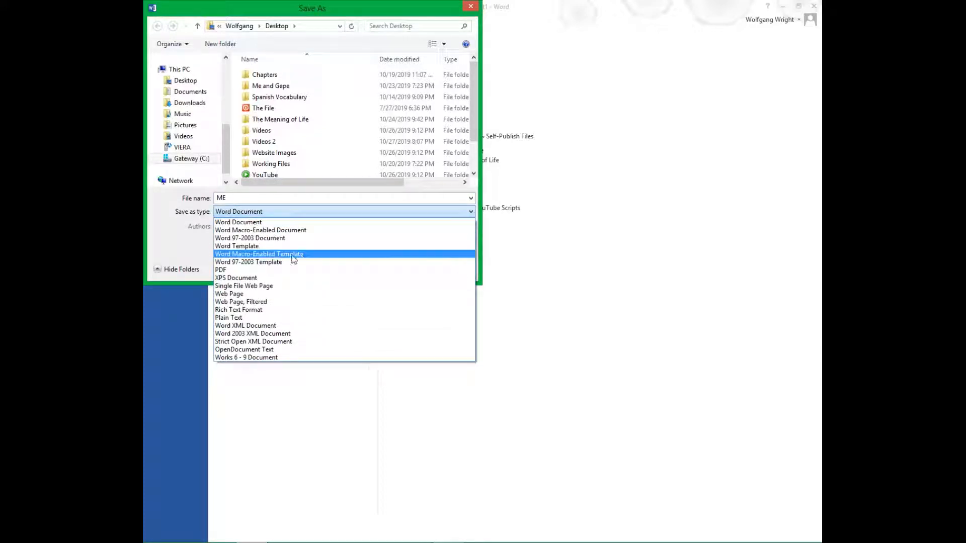
click(228, 270)
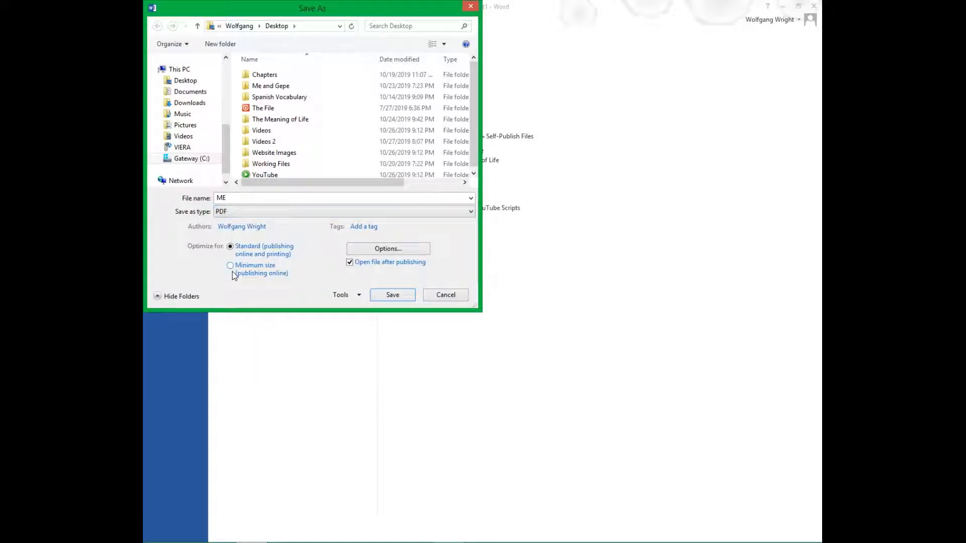
click(392, 295)
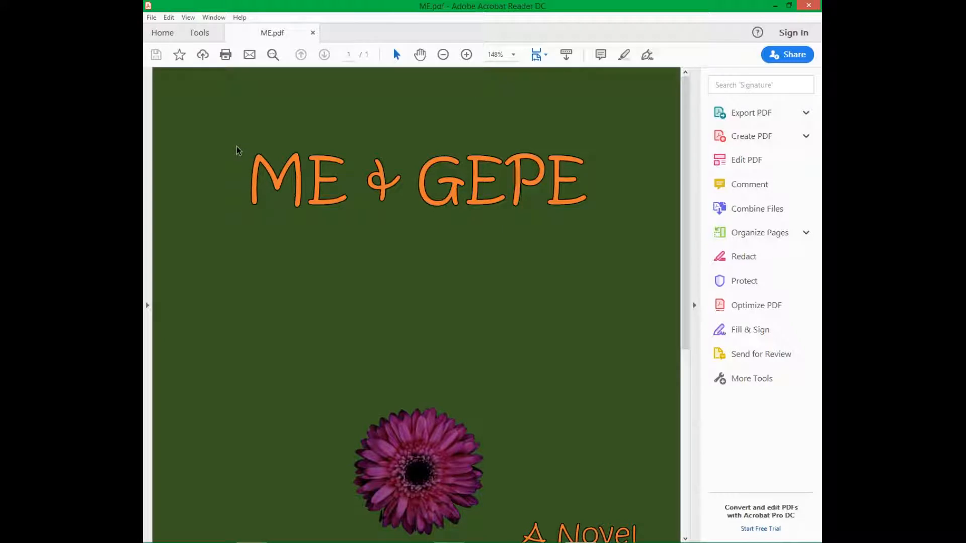
Scroll through ME.pdf to check the cover from the title to the author name
scroll(239, 150, down, 4)
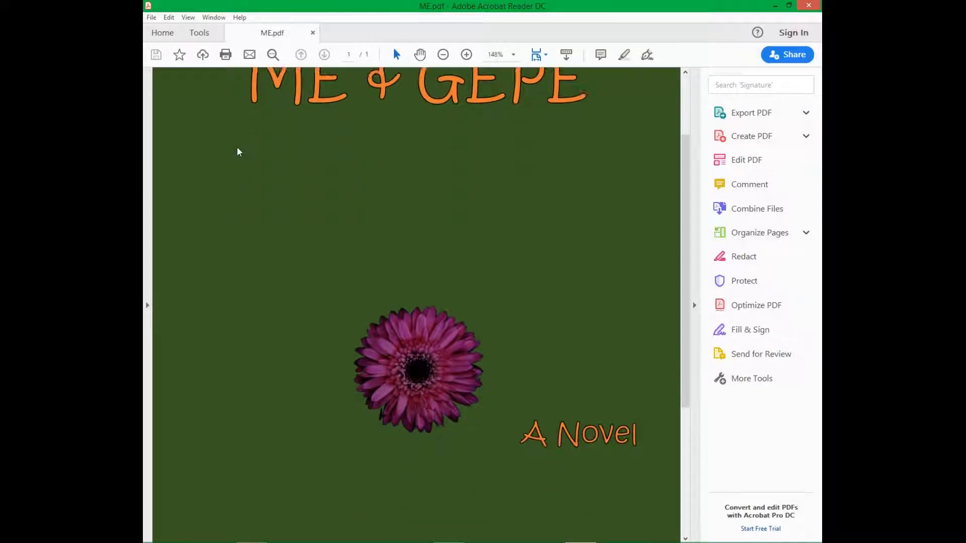
scroll(238, 149, down, 2)
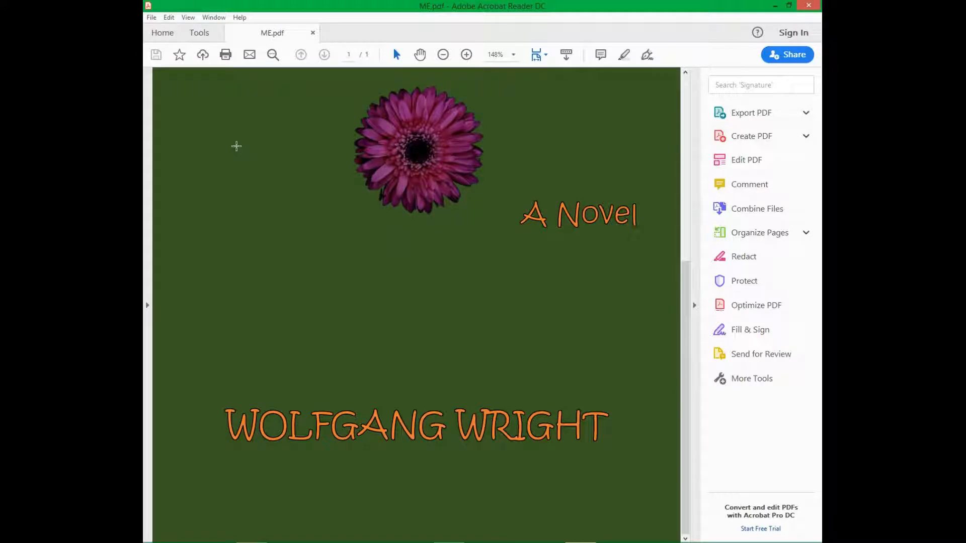
scroll(236, 147, up, 6)
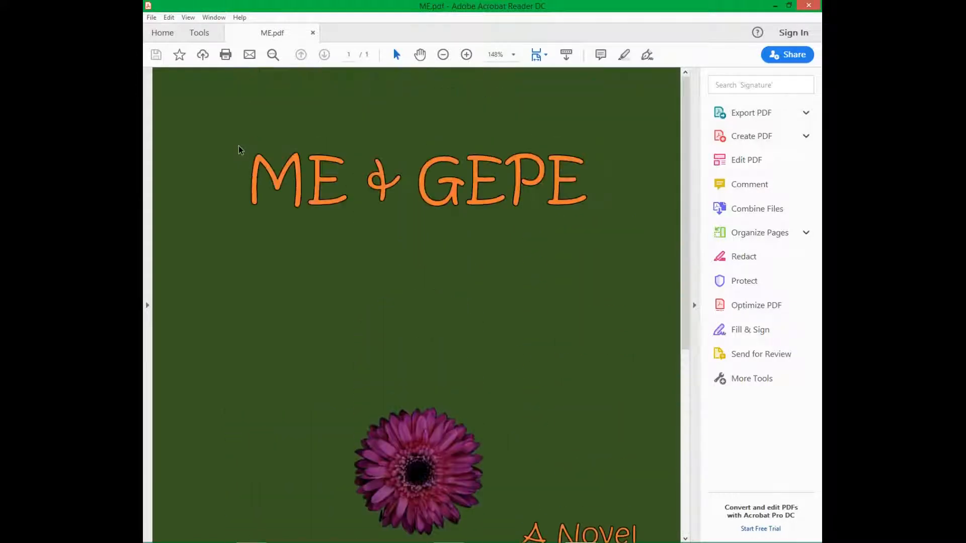
scroll(238, 149, down, 6)
scroll(237, 146, up, 4)
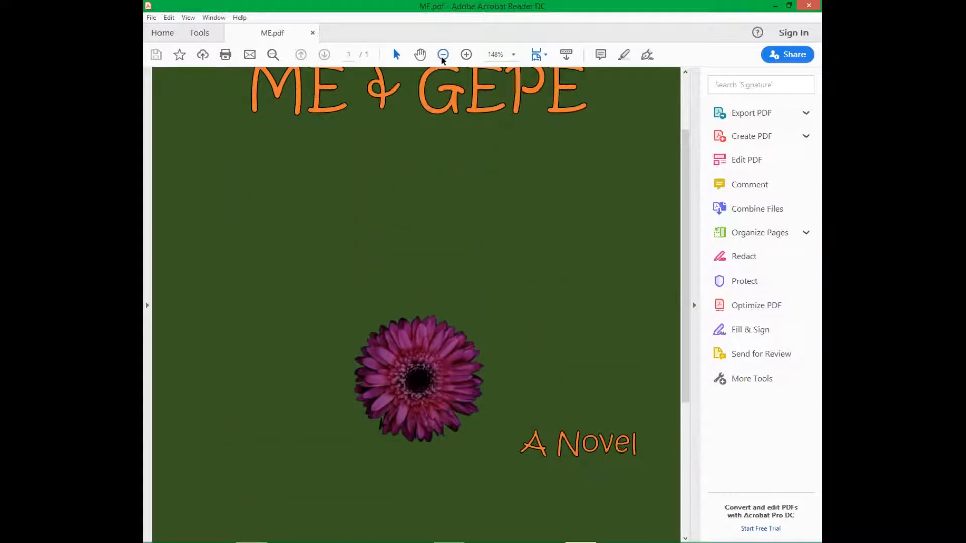
Zoom out three times so the whole cover page fits in Acrobat Reader
click(442, 56)
click(442, 56)
click(442, 56)
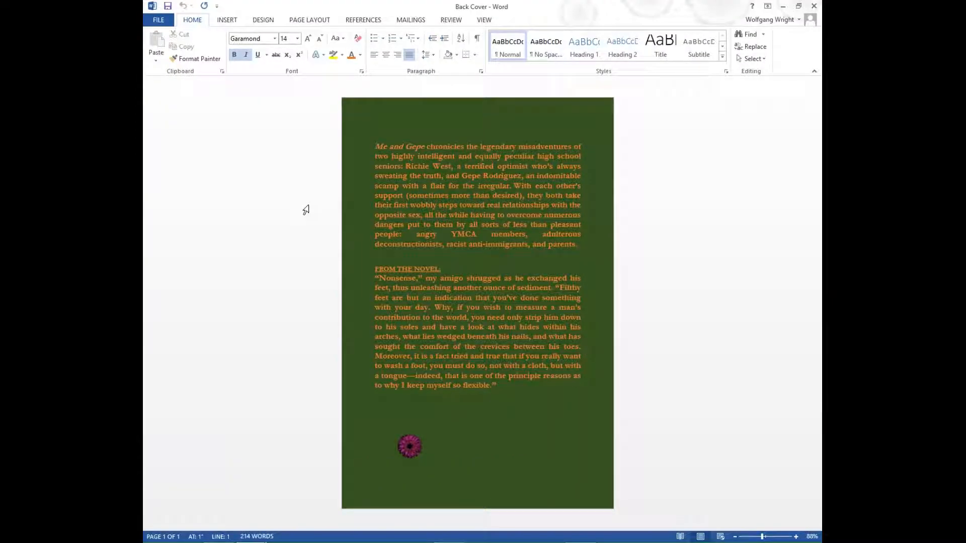
Place the cursor in the blurb text, then close the Back Cover document in Word
click(489, 206)
click(435, 318)
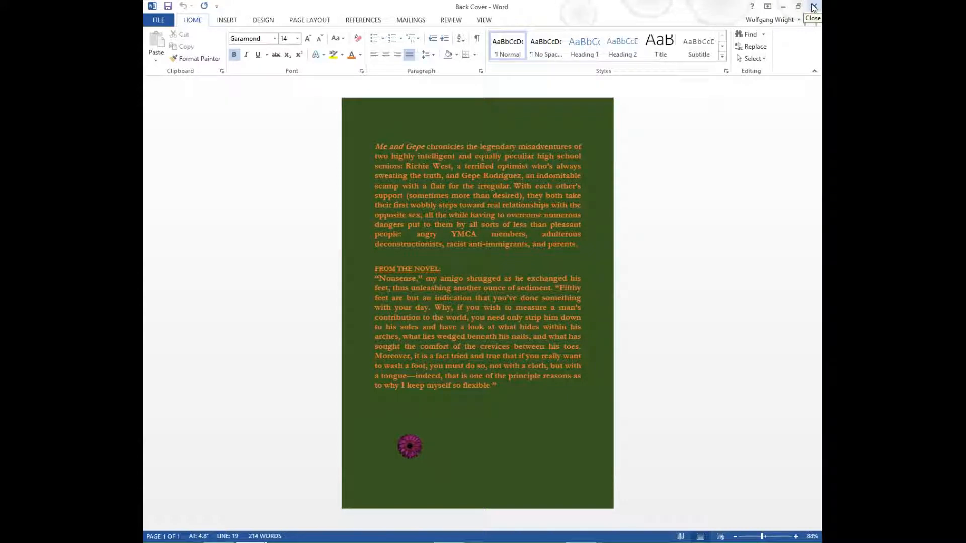
click(813, 7)
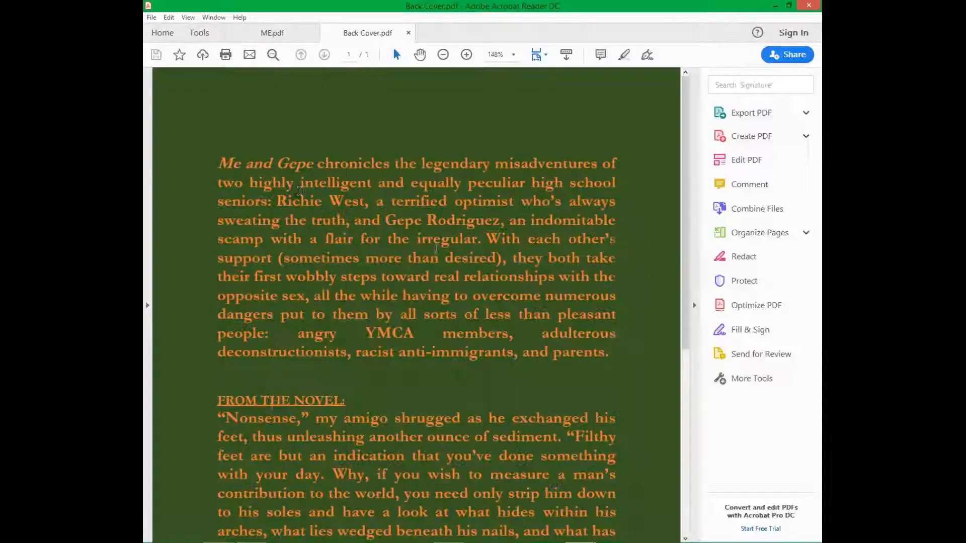
Zoom out on Back Cover.pdf to 88.2% so the whole page shows
click(443, 55)
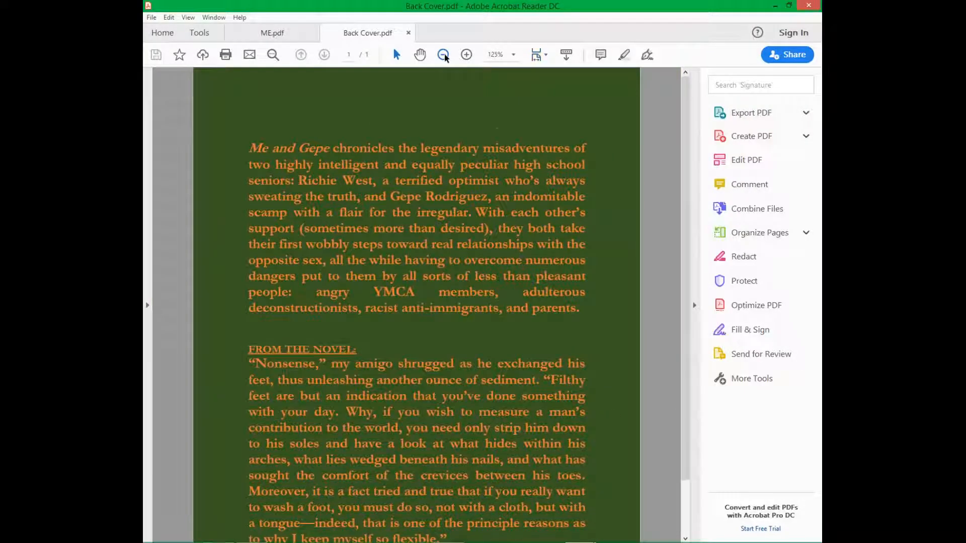
click(443, 54)
click(443, 55)
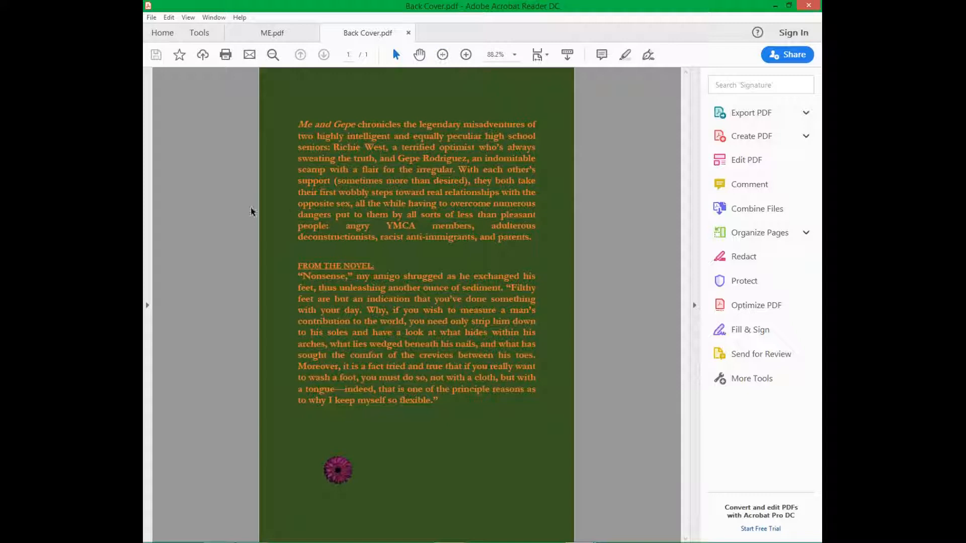